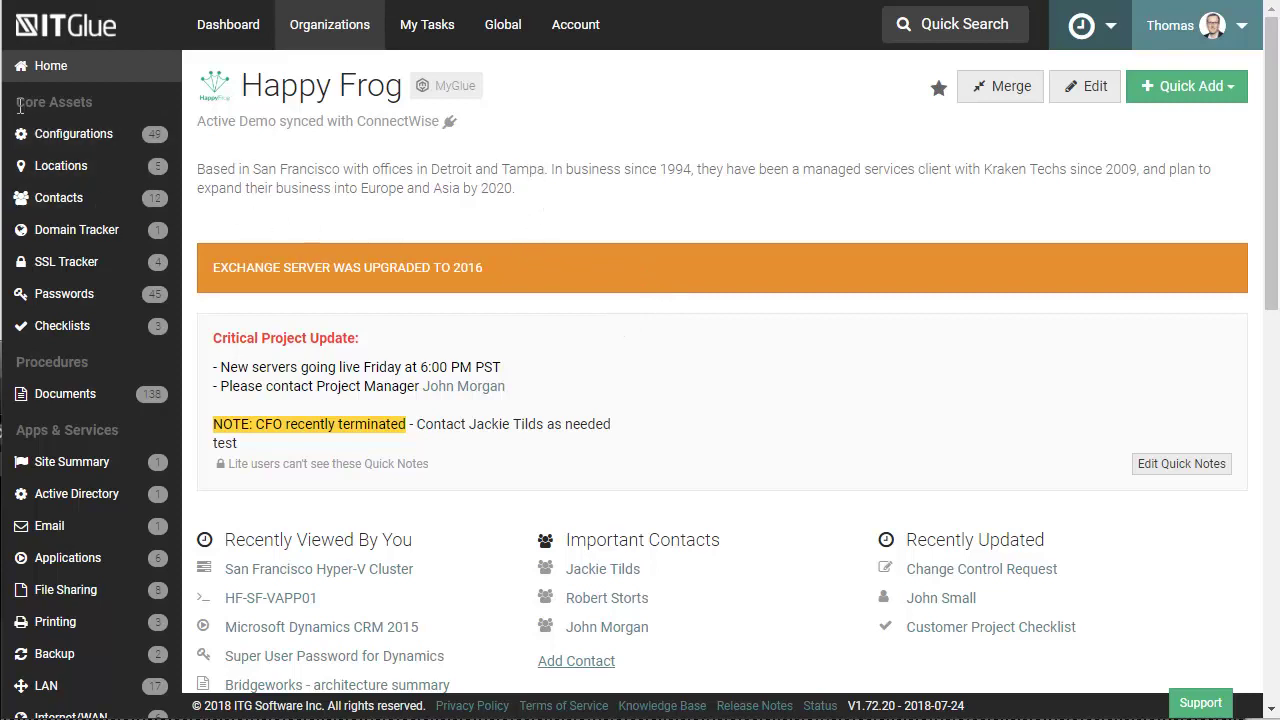
Open the Happy Frog organization's Configurations list under Core Assets and look through the recorded devices and their types
drag(19, 105, 98, 107)
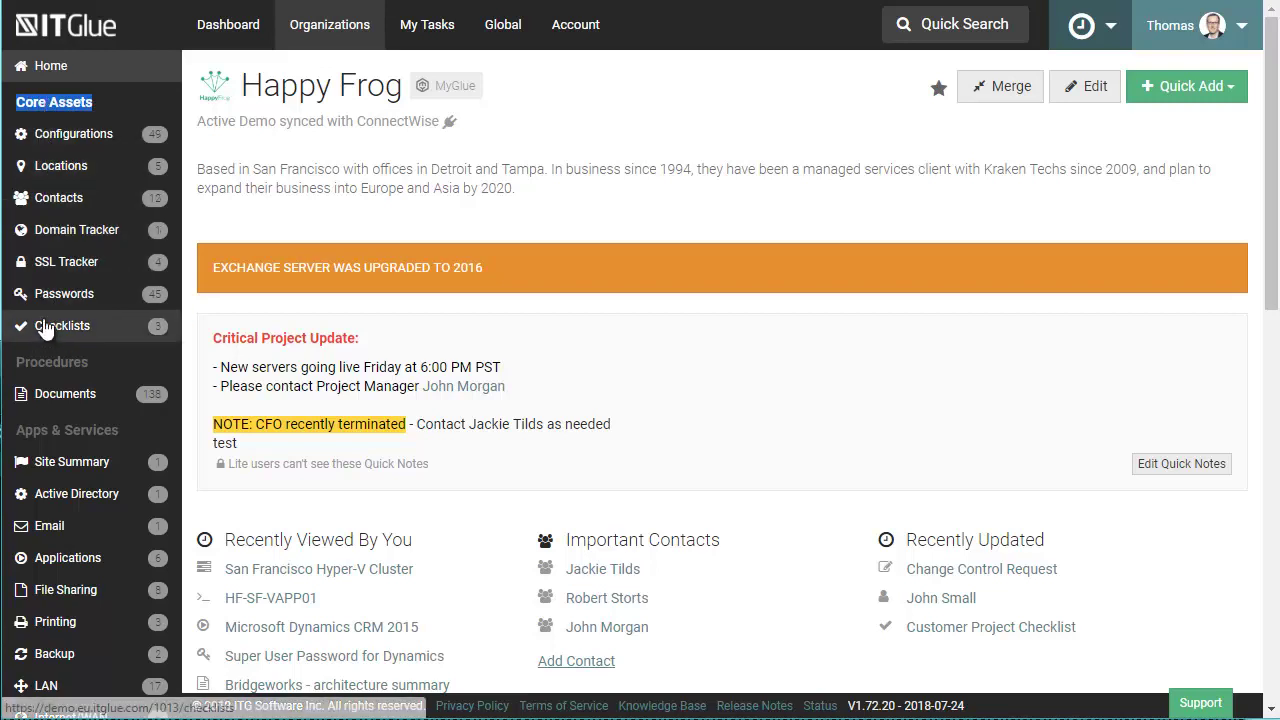
click(57, 146)
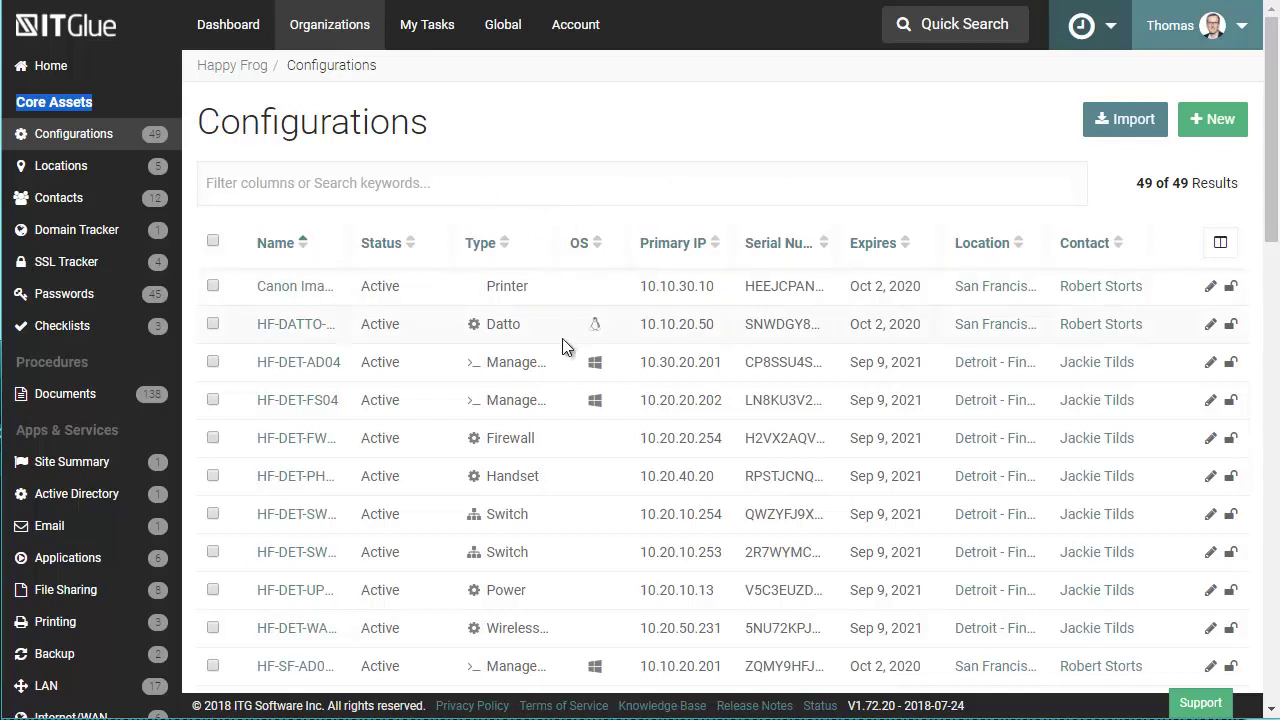
mouse_move(558, 358)
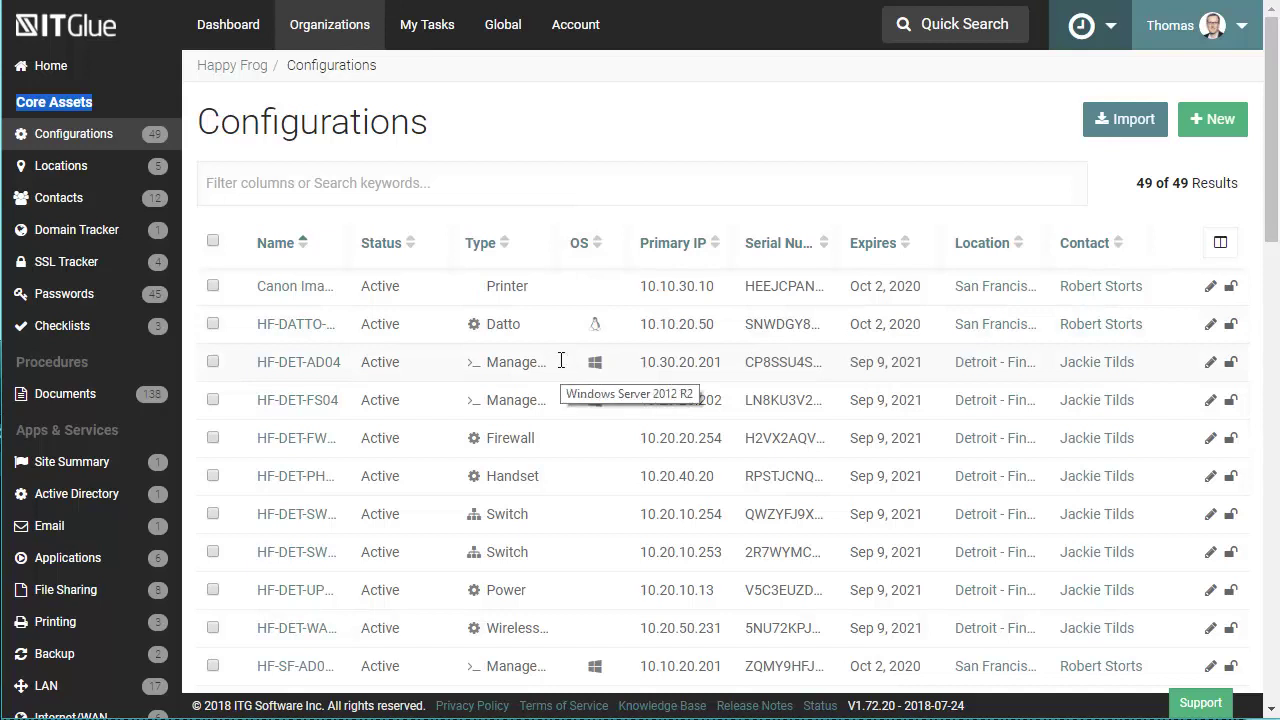
scroll(542, 435, down, 1)
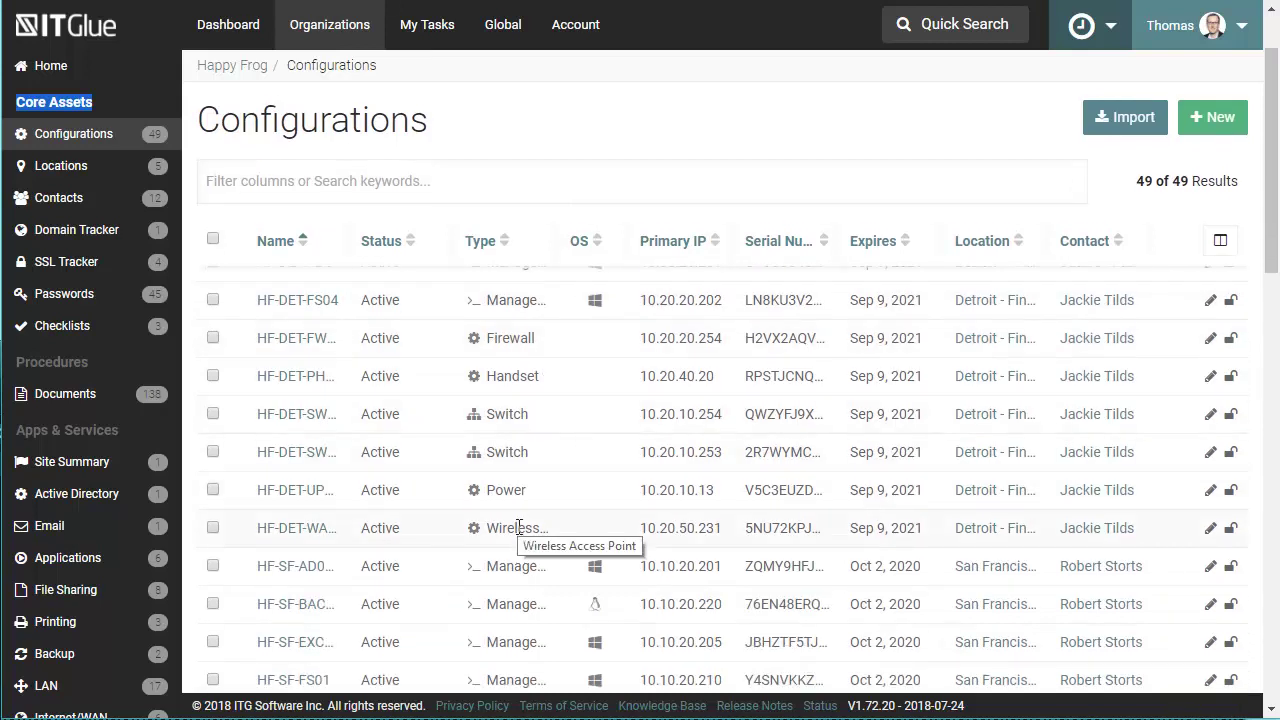
scroll(519, 527, down, 1)
scroll(519, 527, down, 3)
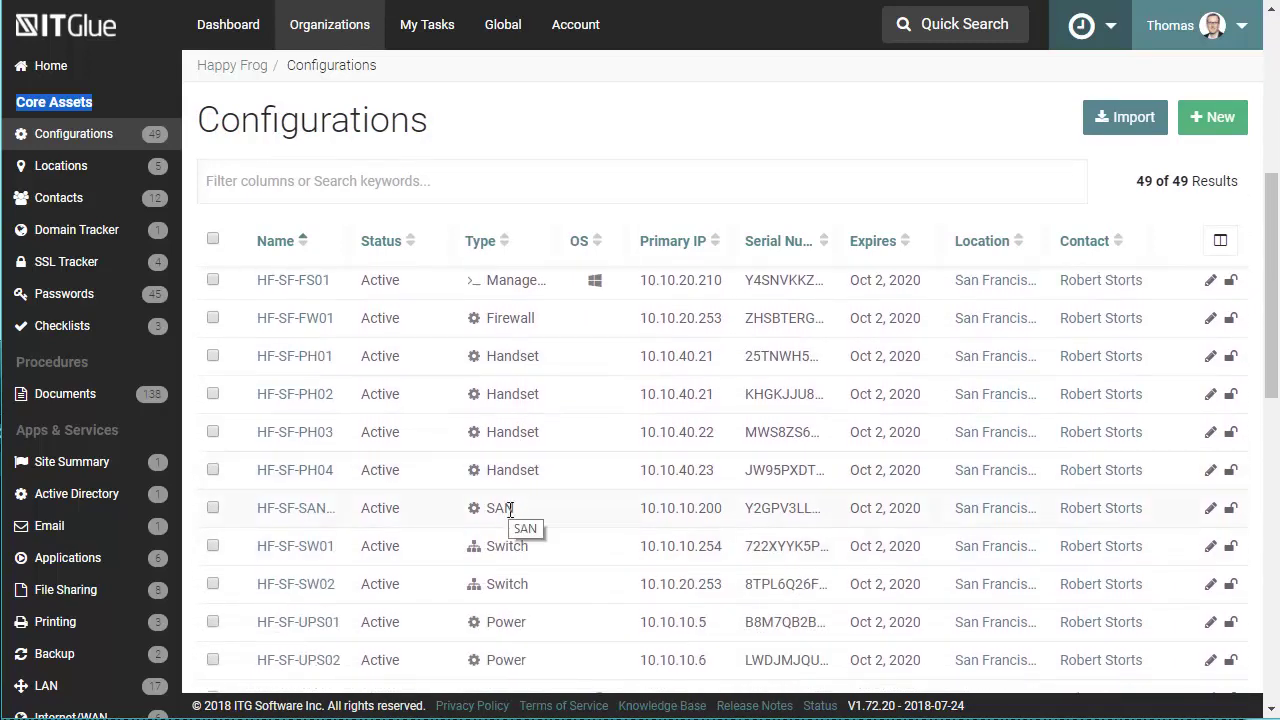
scroll(511, 509, down, 1)
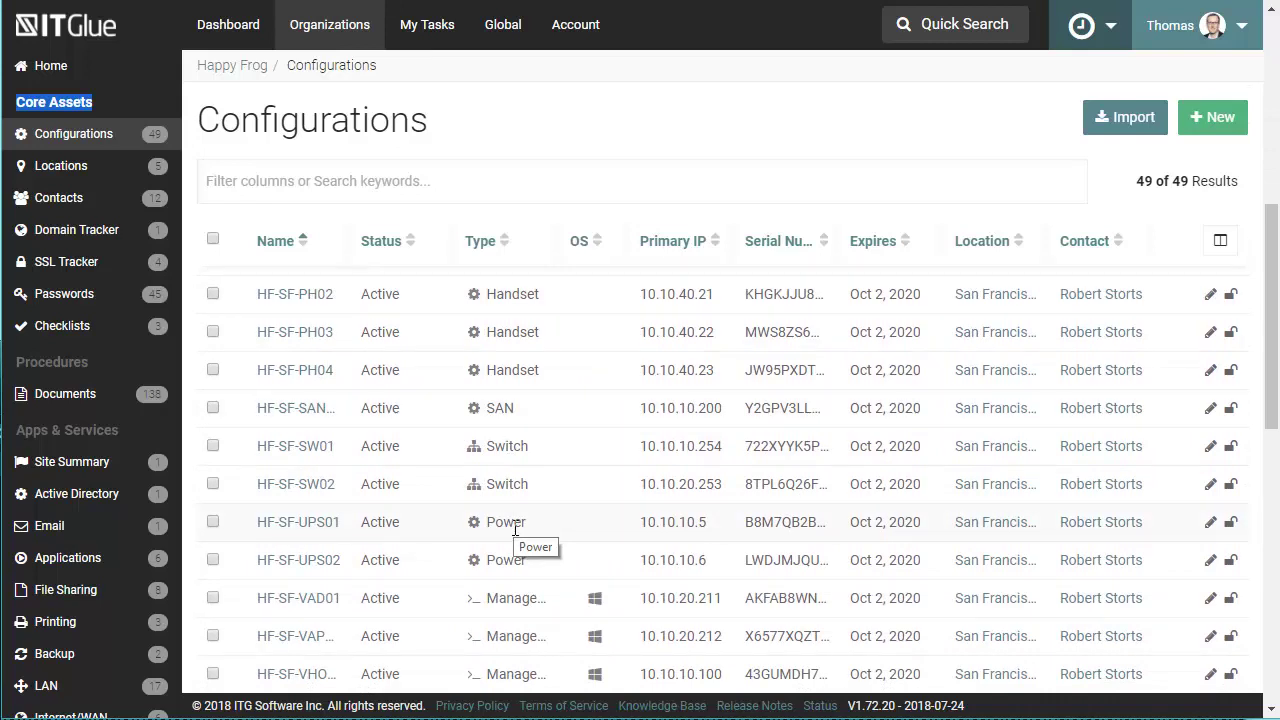
scroll(515, 530, down, 3)
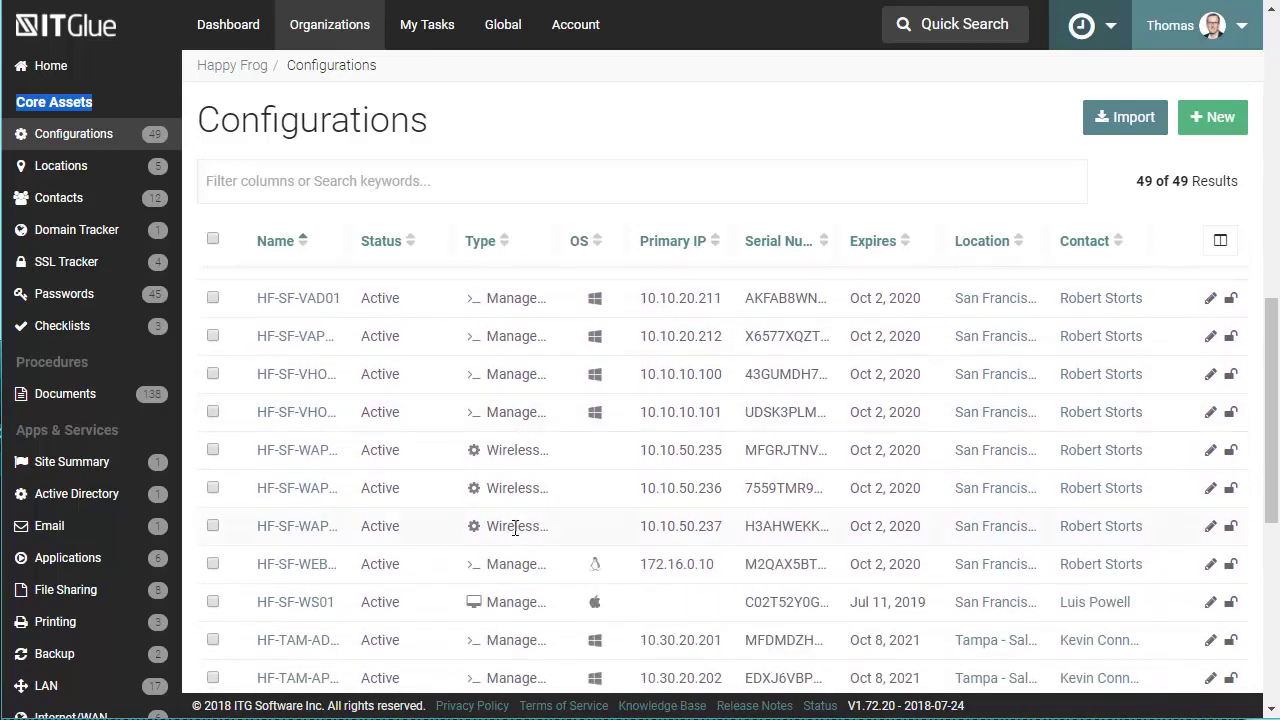
scroll(515, 529, down, 4)
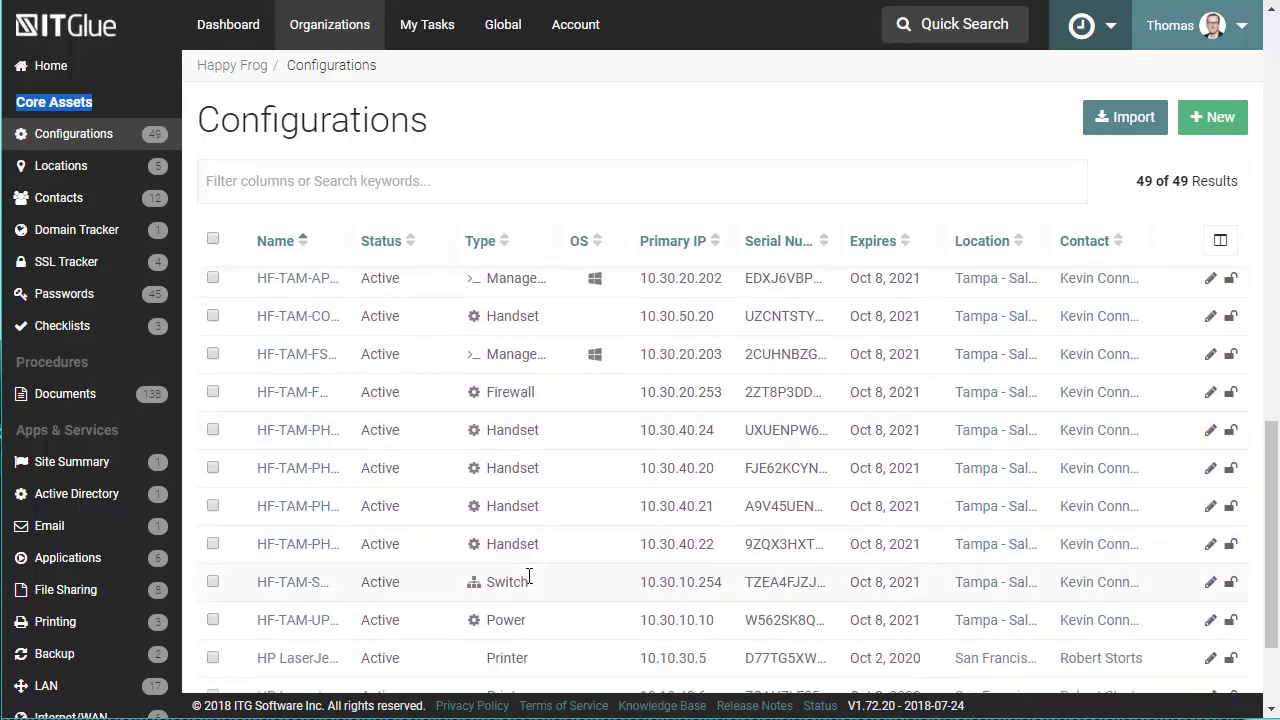
scroll(515, 528, up, 10)
scroll(530, 580, up, 3)
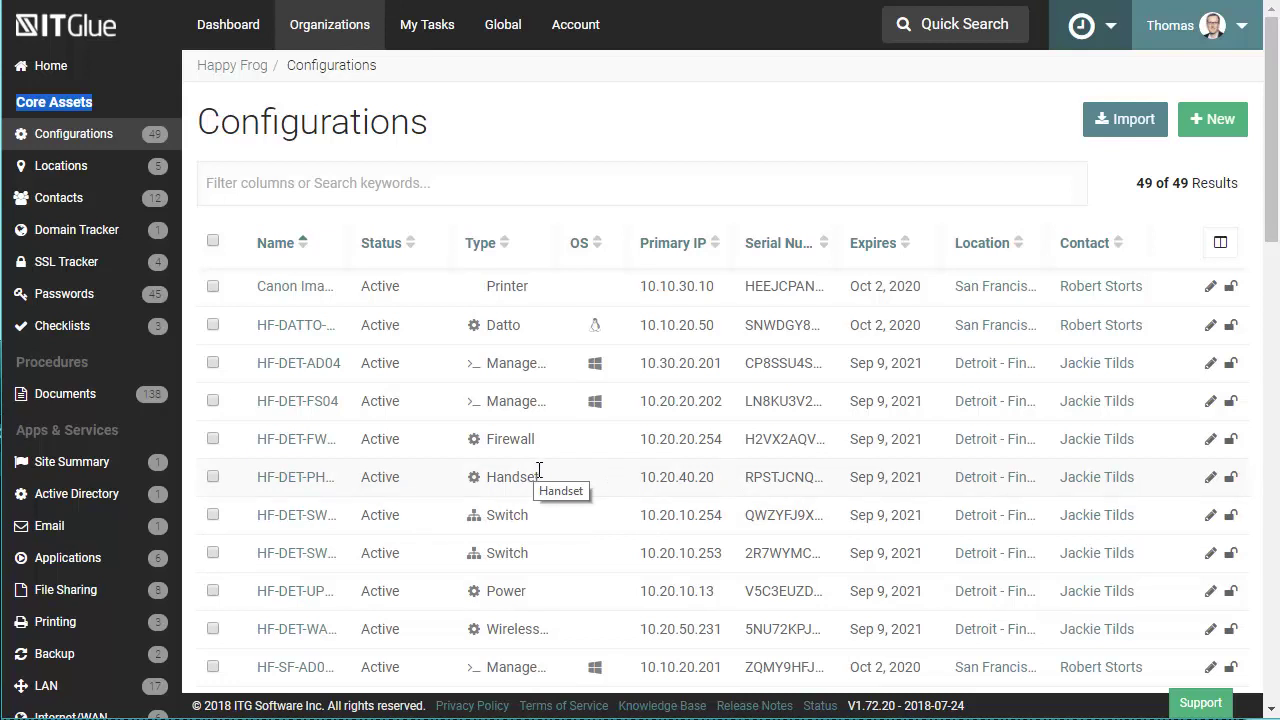
Open the HF-DET-SW01 switch configuration and examine its name and ConnectWise sync status
click(304, 520)
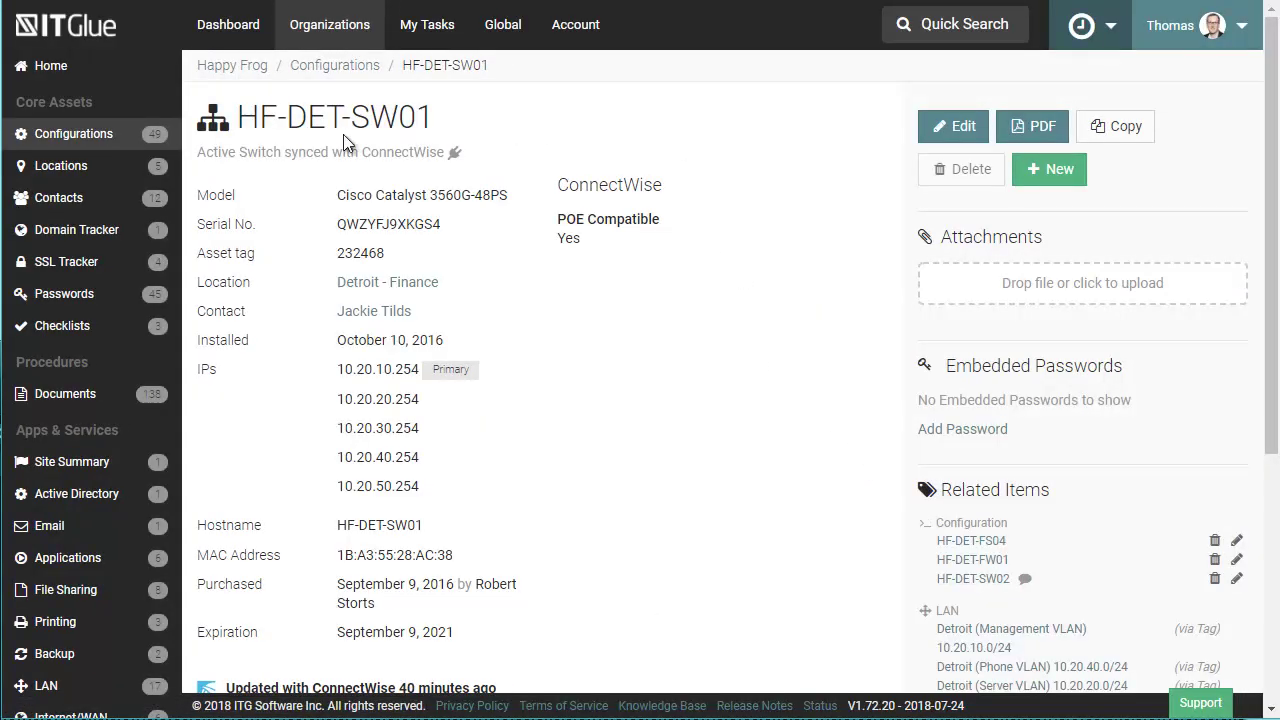
drag(271, 113, 432, 116)
click(430, 112)
drag(198, 152, 327, 151)
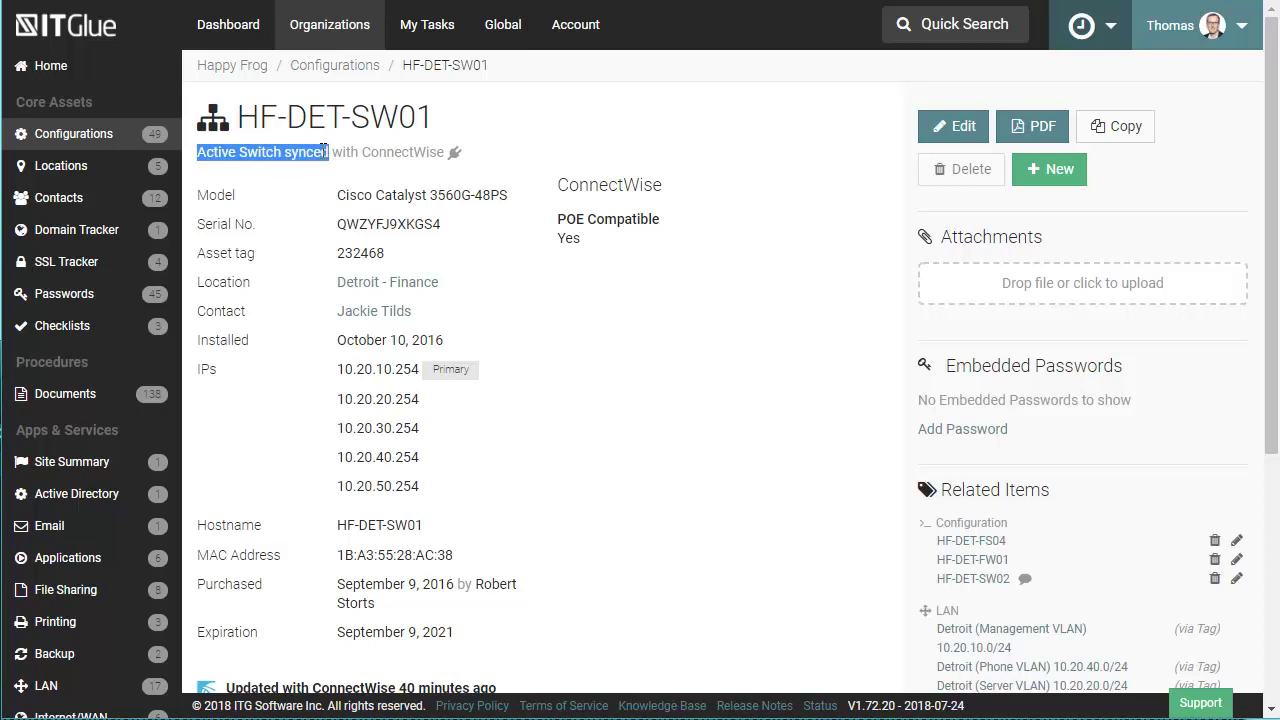
click(323, 152)
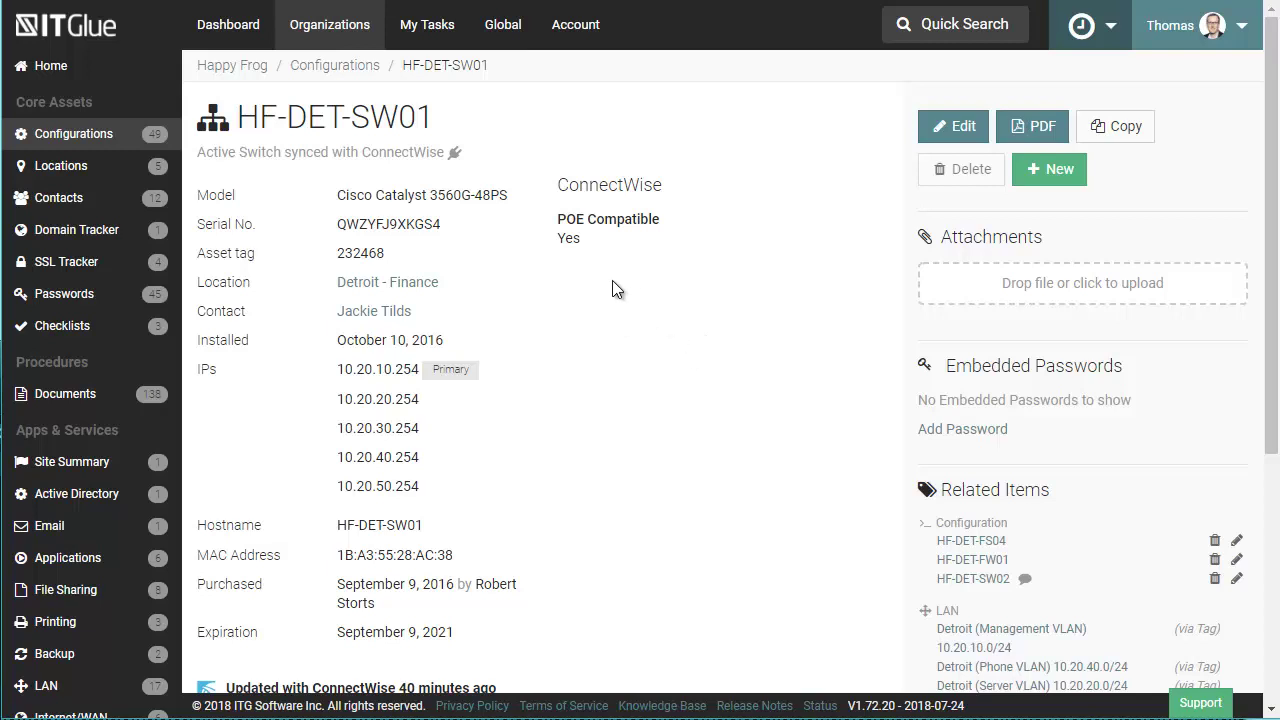
Review the switch's recorded details, from model and serial number to IPs, MAC address, purchase and expiration dates
double_click(354, 195)
click(352, 226)
scroll(594, 346, down, 1)
scroll(594, 346, down, 2)
scroll(594, 346, up, 1)
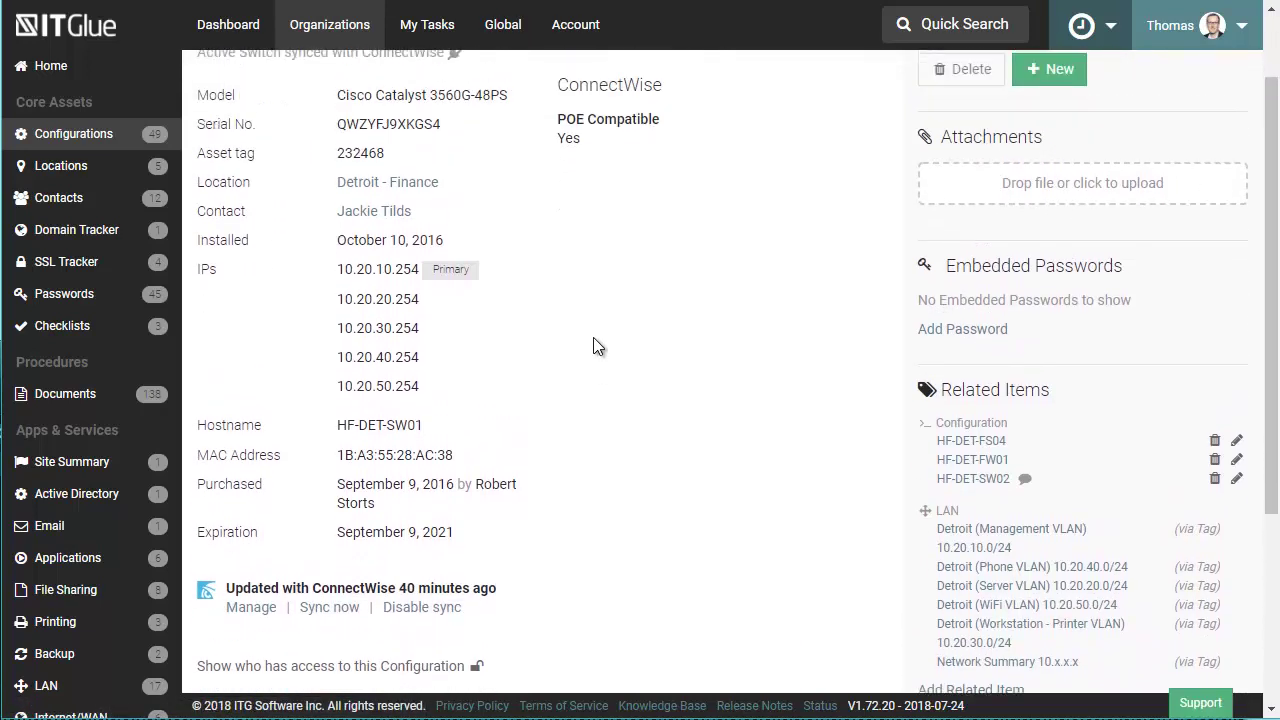
scroll(594, 346, down, 1)
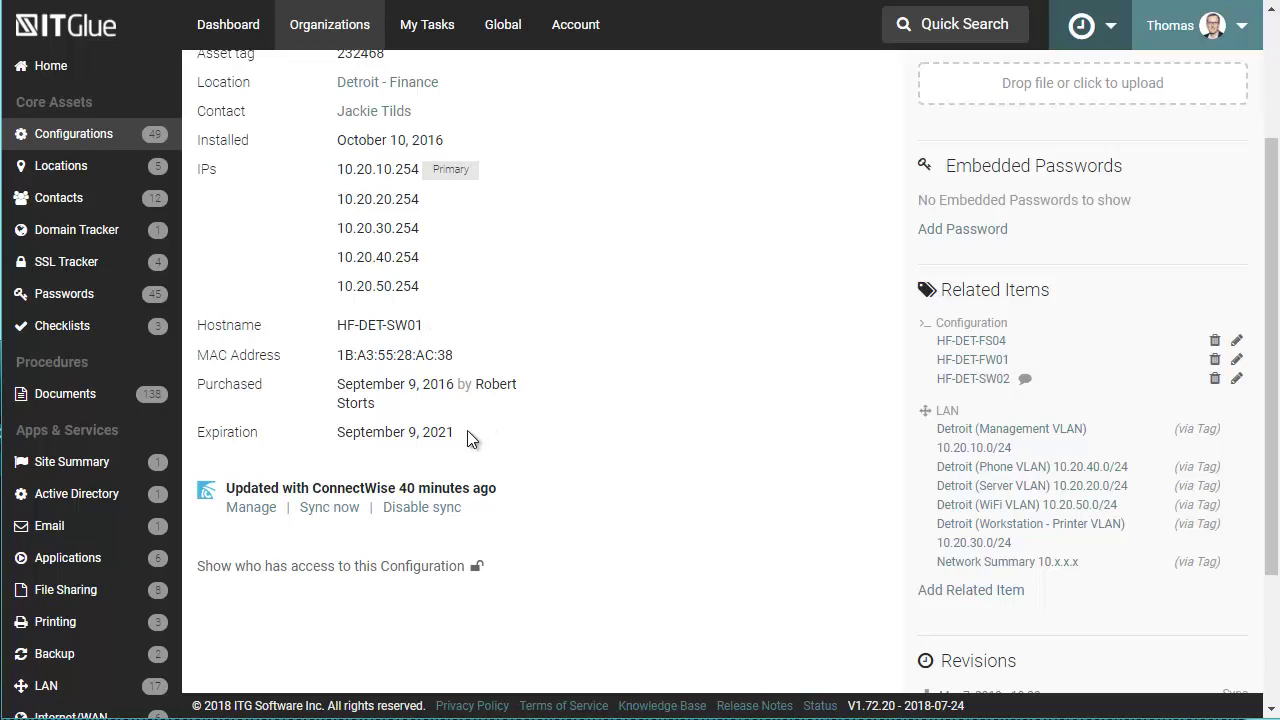
scroll(609, 413, up, 2)
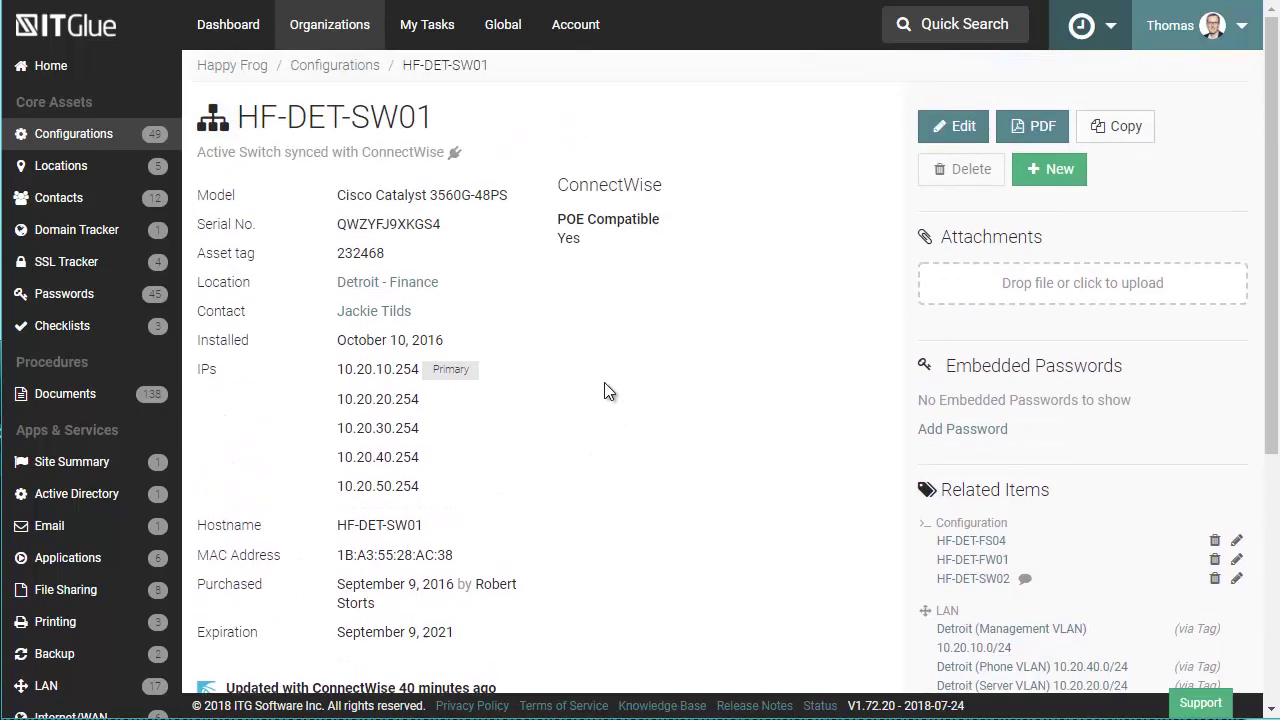
Open the HF-DET-SW01 configuration for editing and examine its type, status and expiration date fields
click(962, 134)
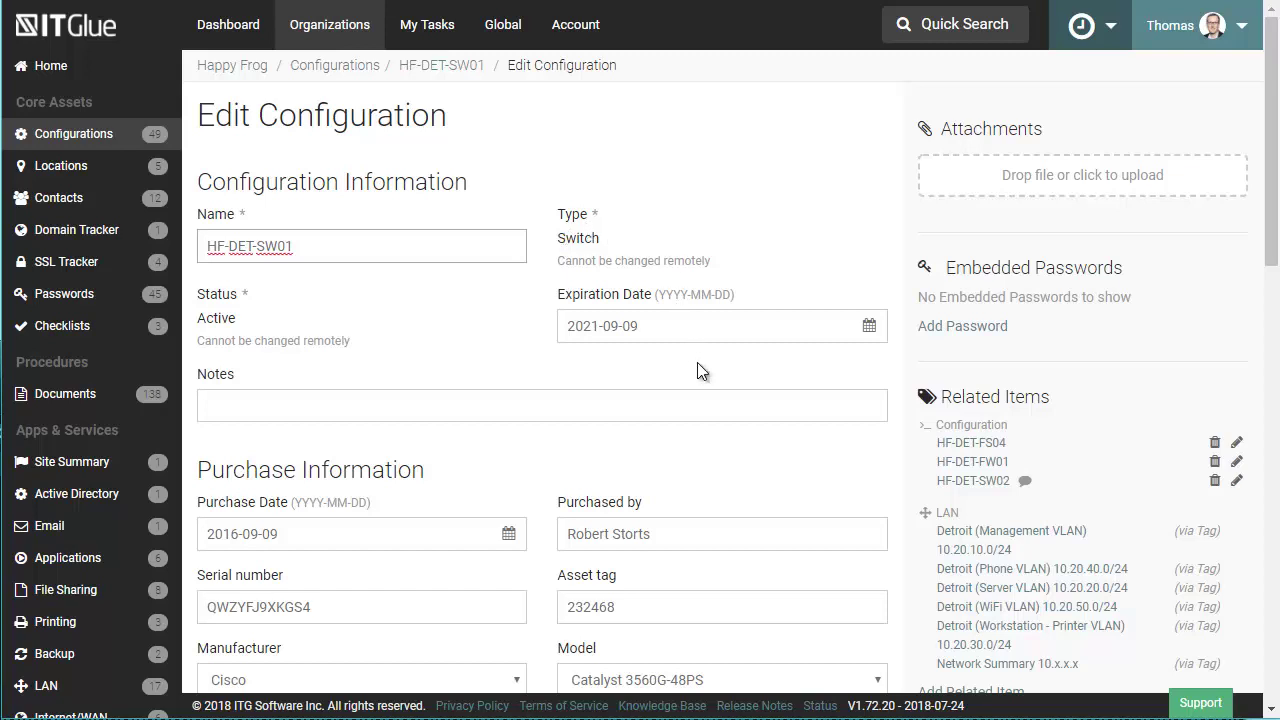
scroll(694, 360, down, 1)
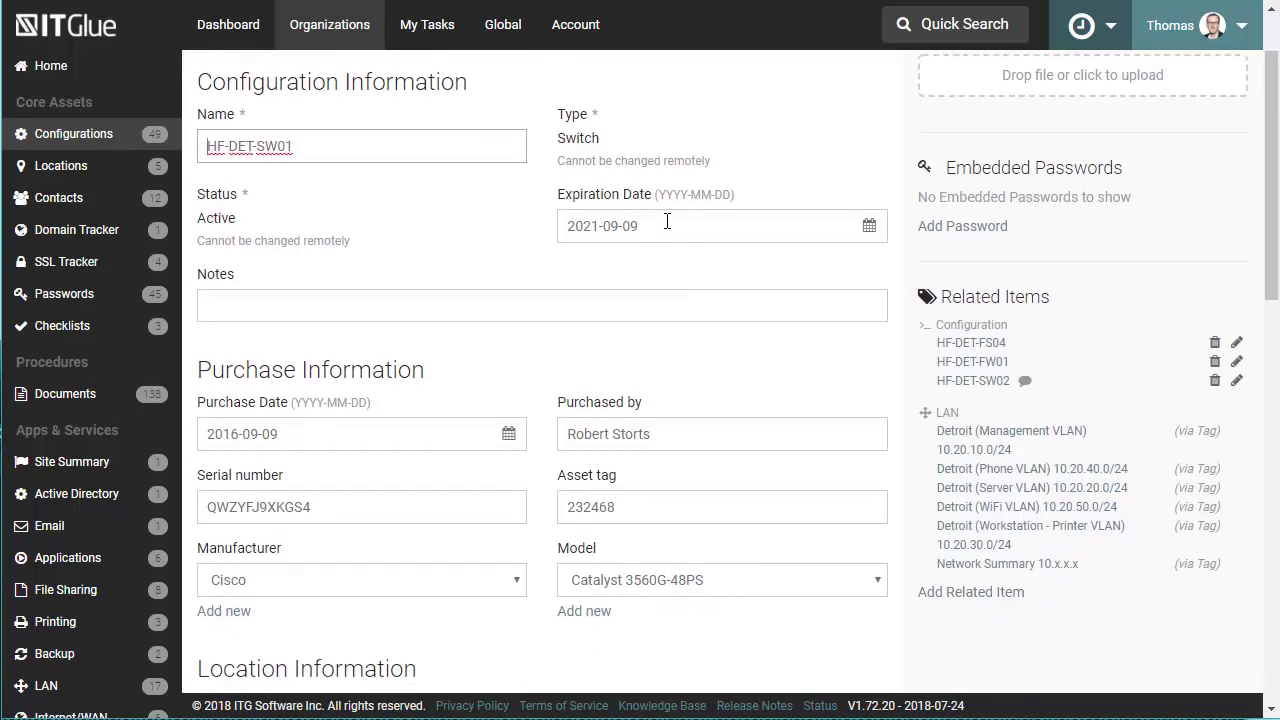
click(680, 229)
drag(680, 229, 634, 150)
click(497, 222)
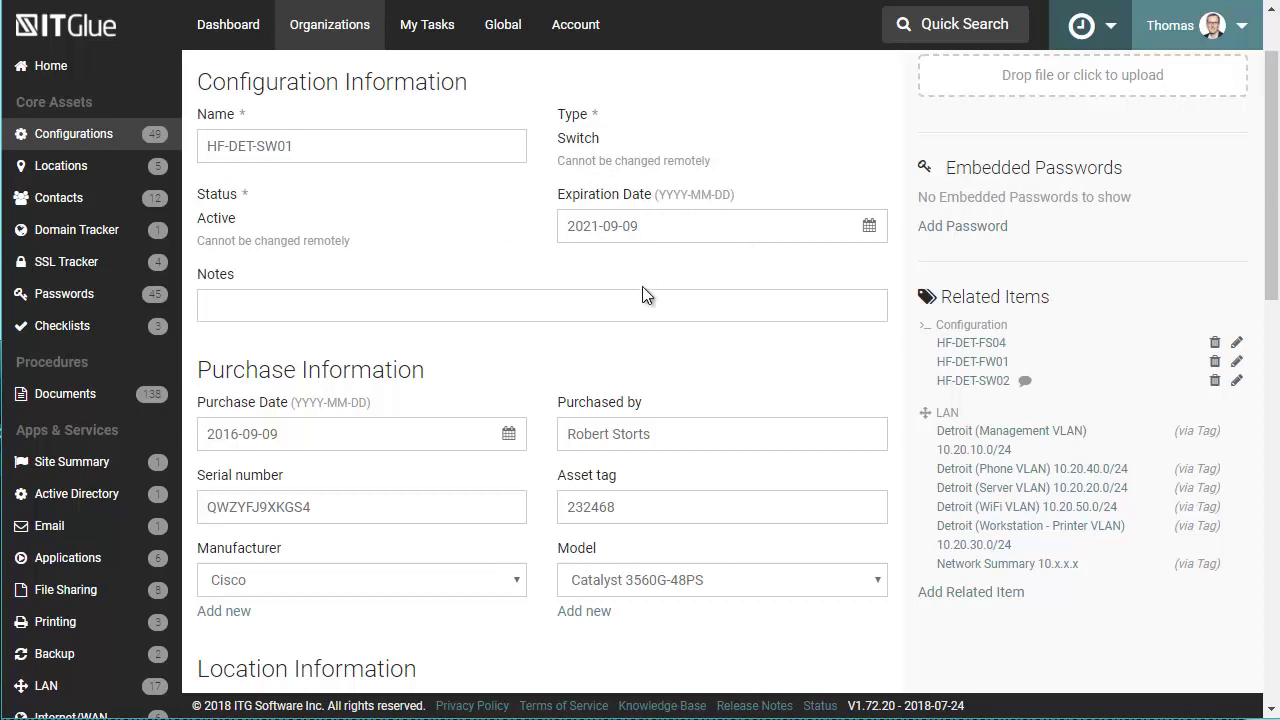
Examine the Notes field and the Purchase Information section of the switch's edit form
scroll(665, 346, down, 1)
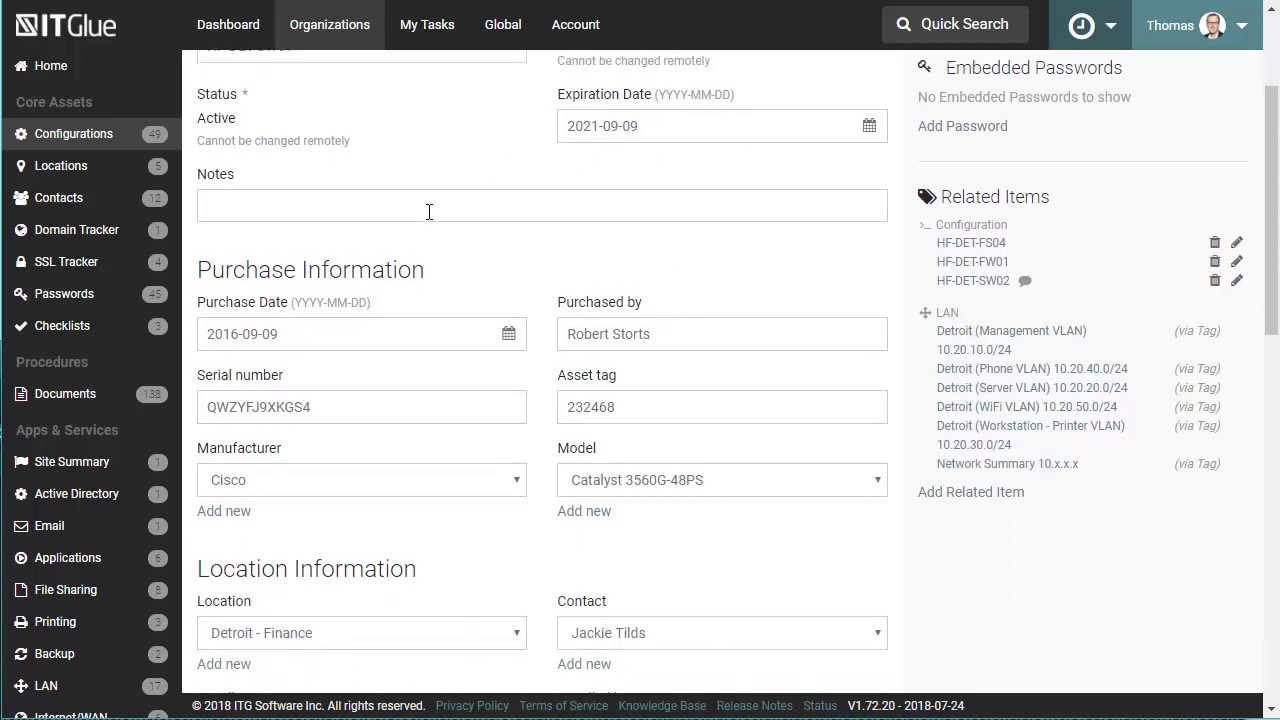
scroll(428, 212, down, 1)
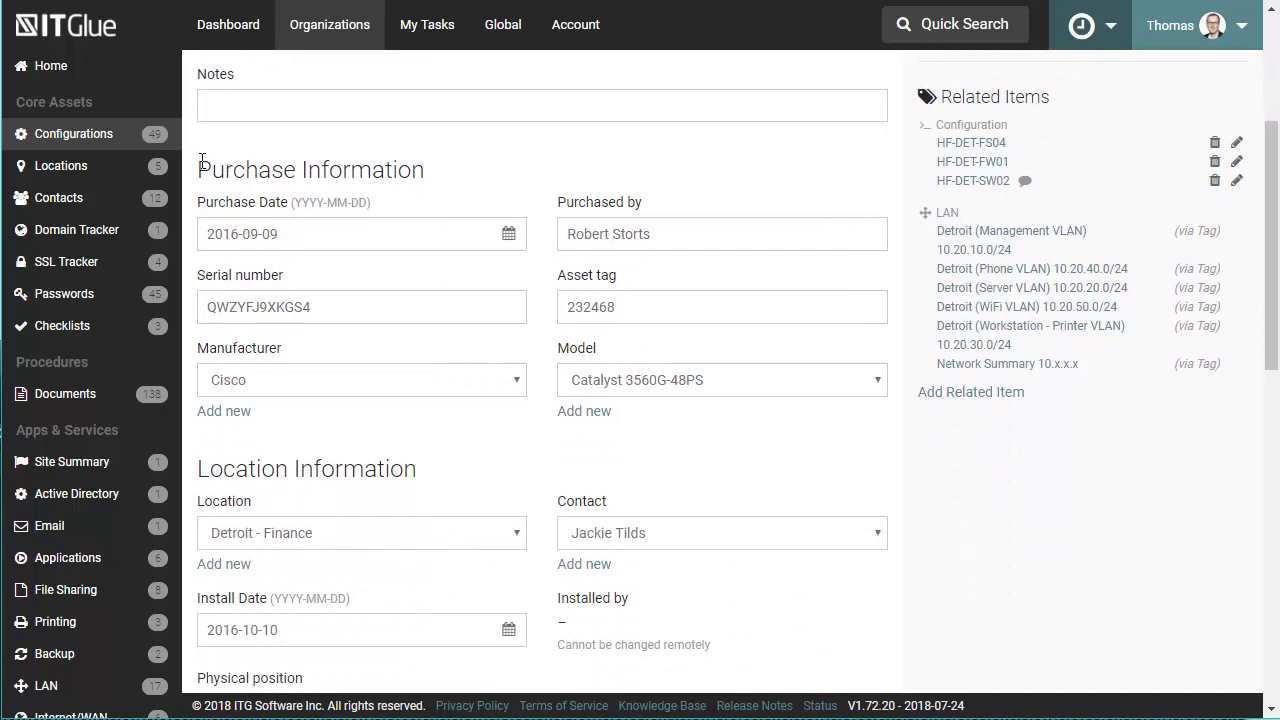
drag(199, 168, 470, 168)
click(470, 168)
scroll(473, 168, down, 1)
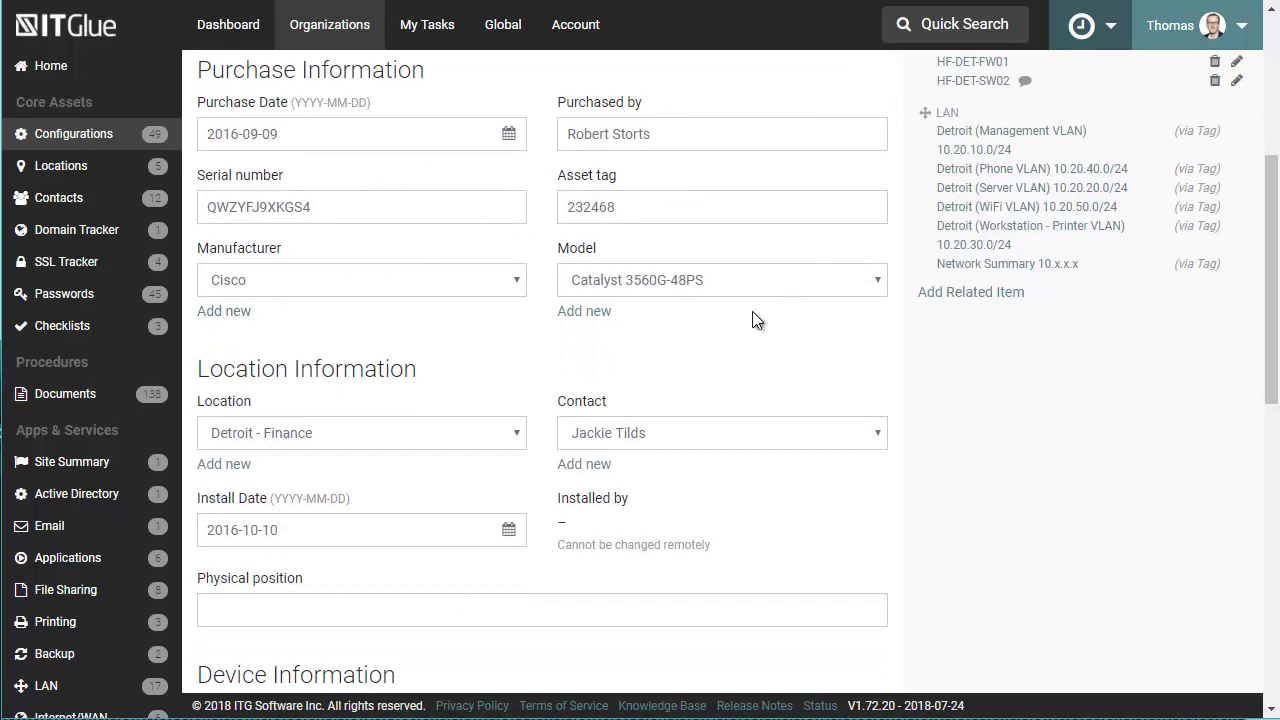
Examine the Location Information section, viewing the available choices for Location and Contact without changing them
scroll(751, 326, down, 2)
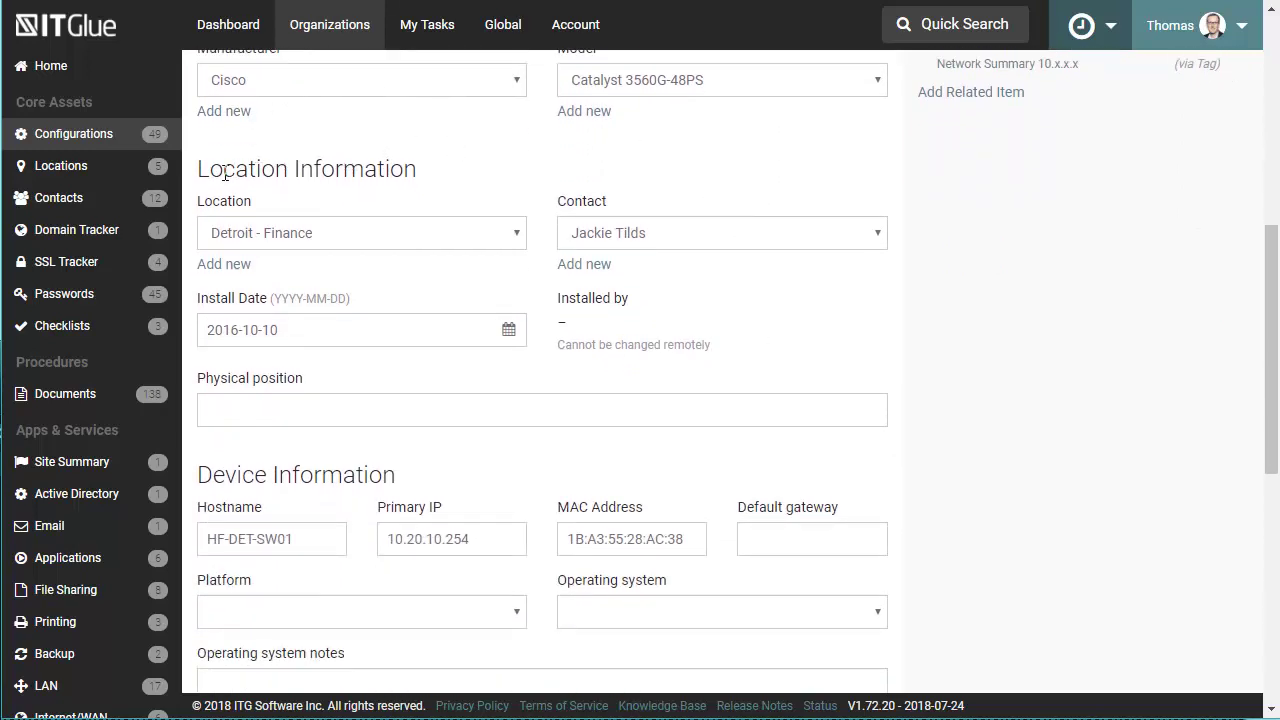
drag(198, 168, 405, 172)
click(400, 175)
click(506, 244)
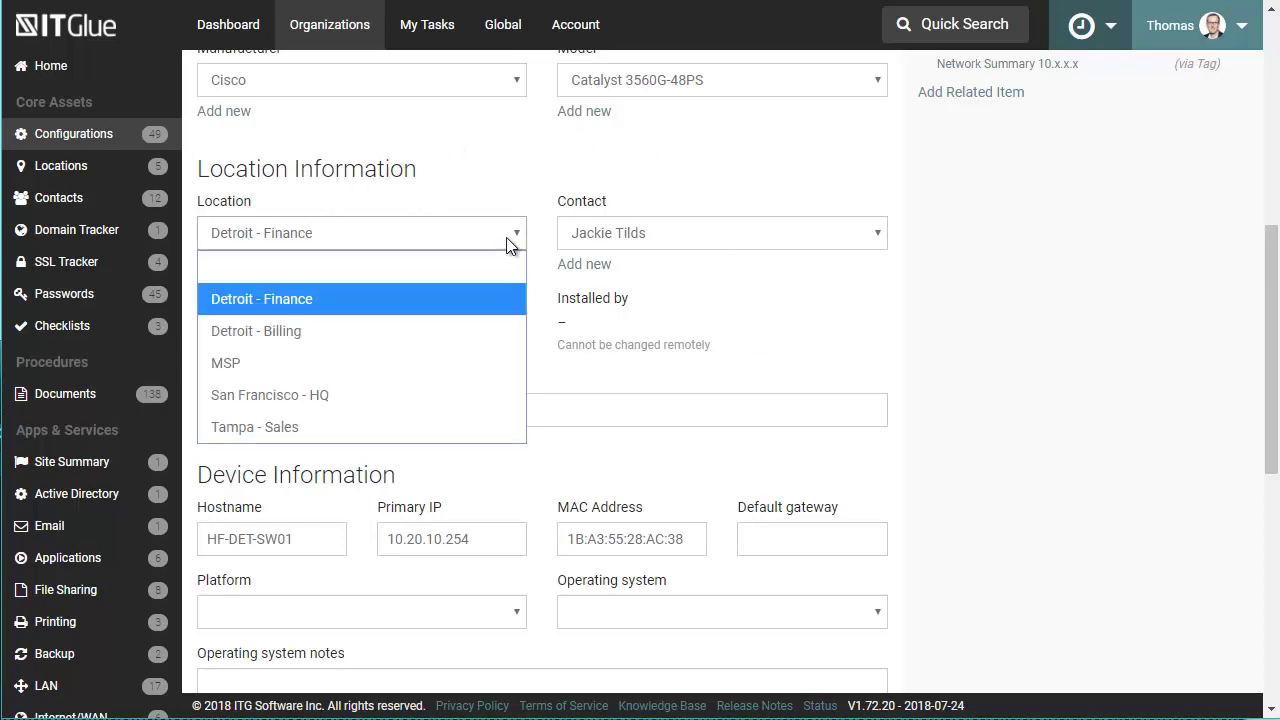
click(507, 243)
click(684, 235)
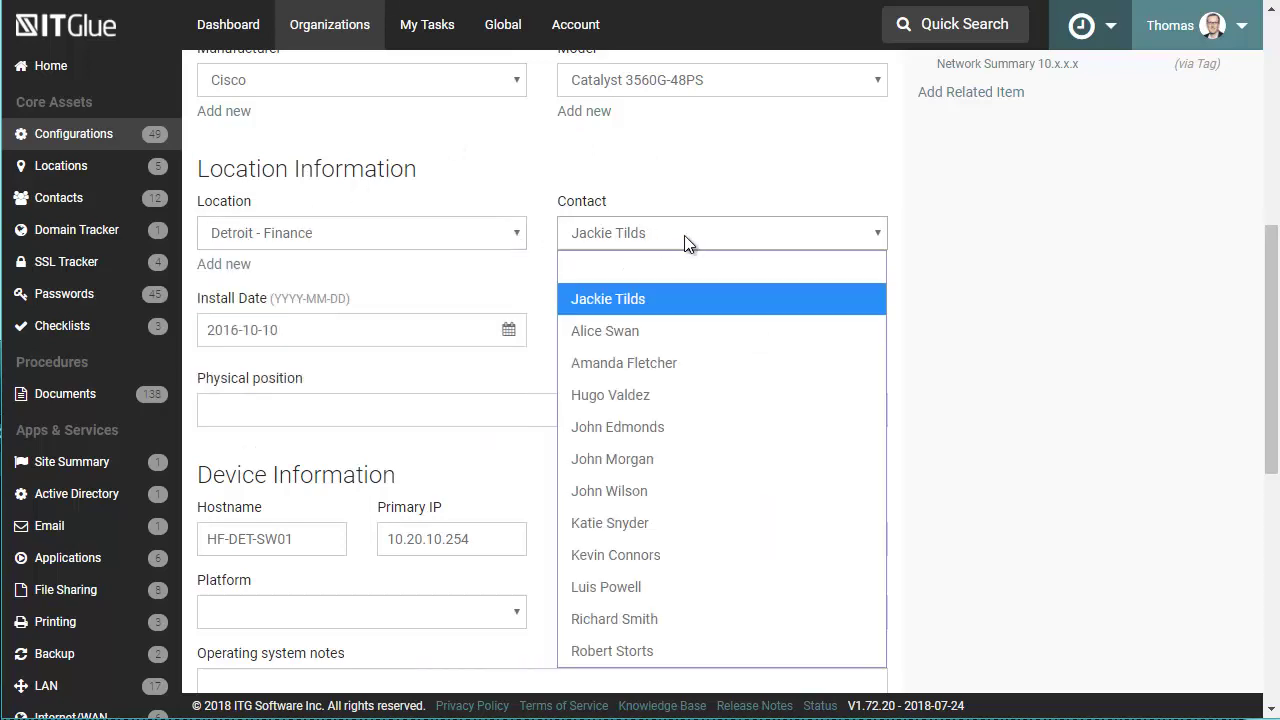
click(676, 203)
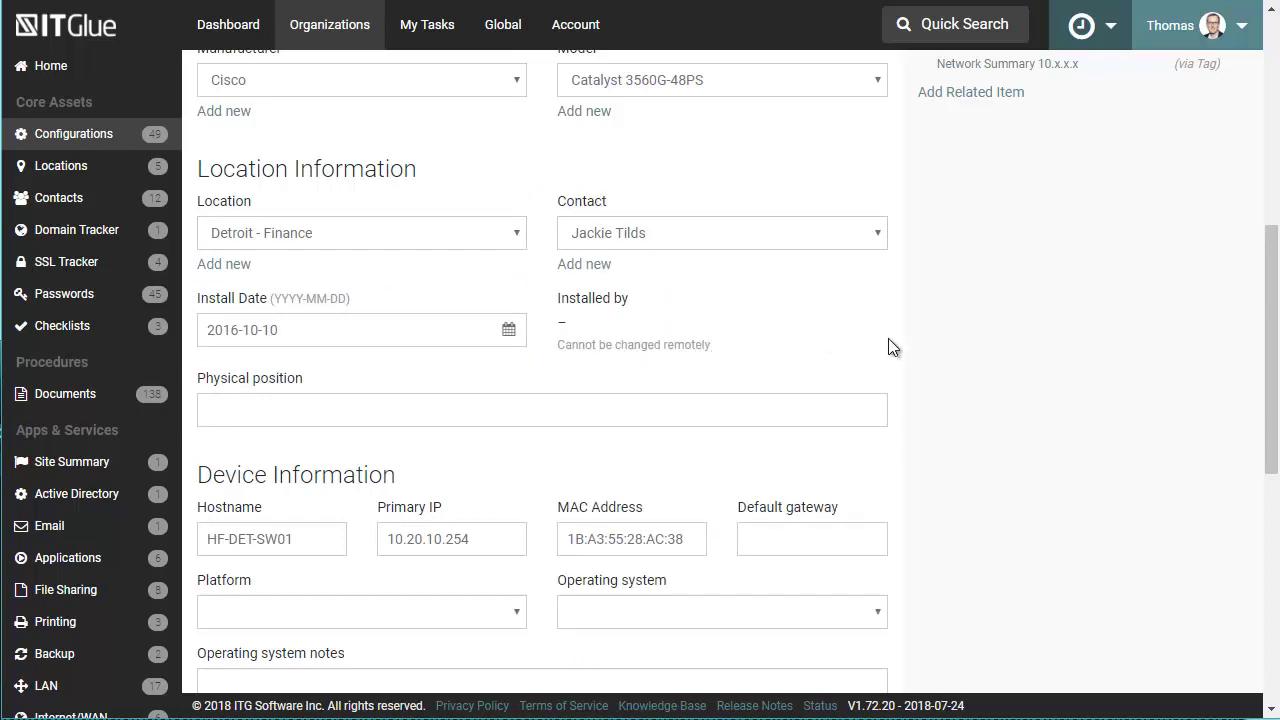
Review the Device Information, Interfaces and Security sections of the switch's edit form
scroll(891, 346, down, 3)
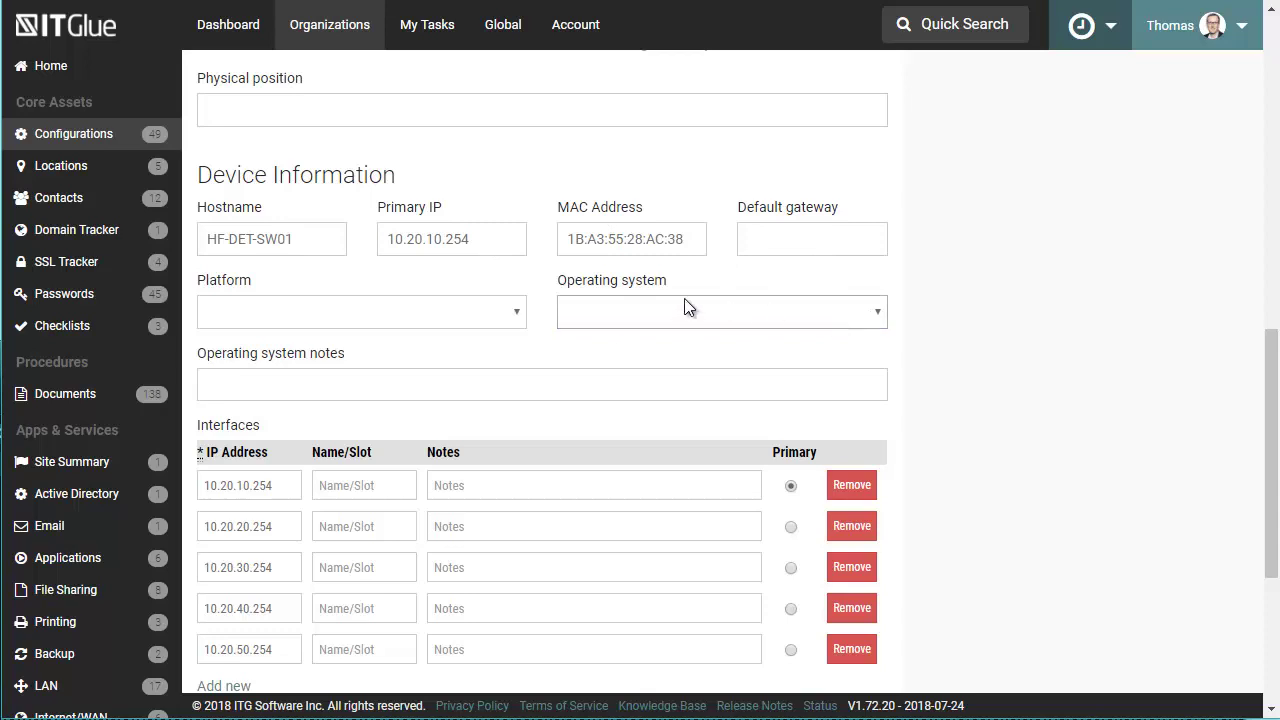
scroll(642, 311, down, 3)
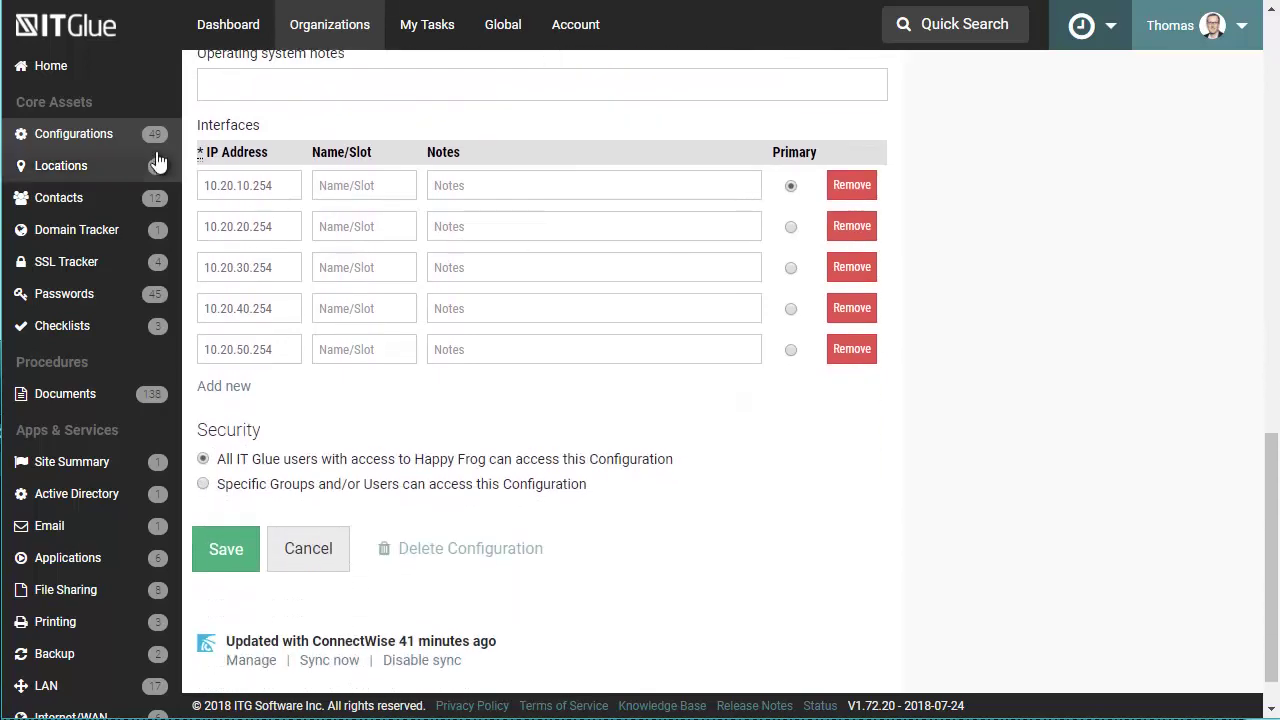
drag(198, 131, 239, 134)
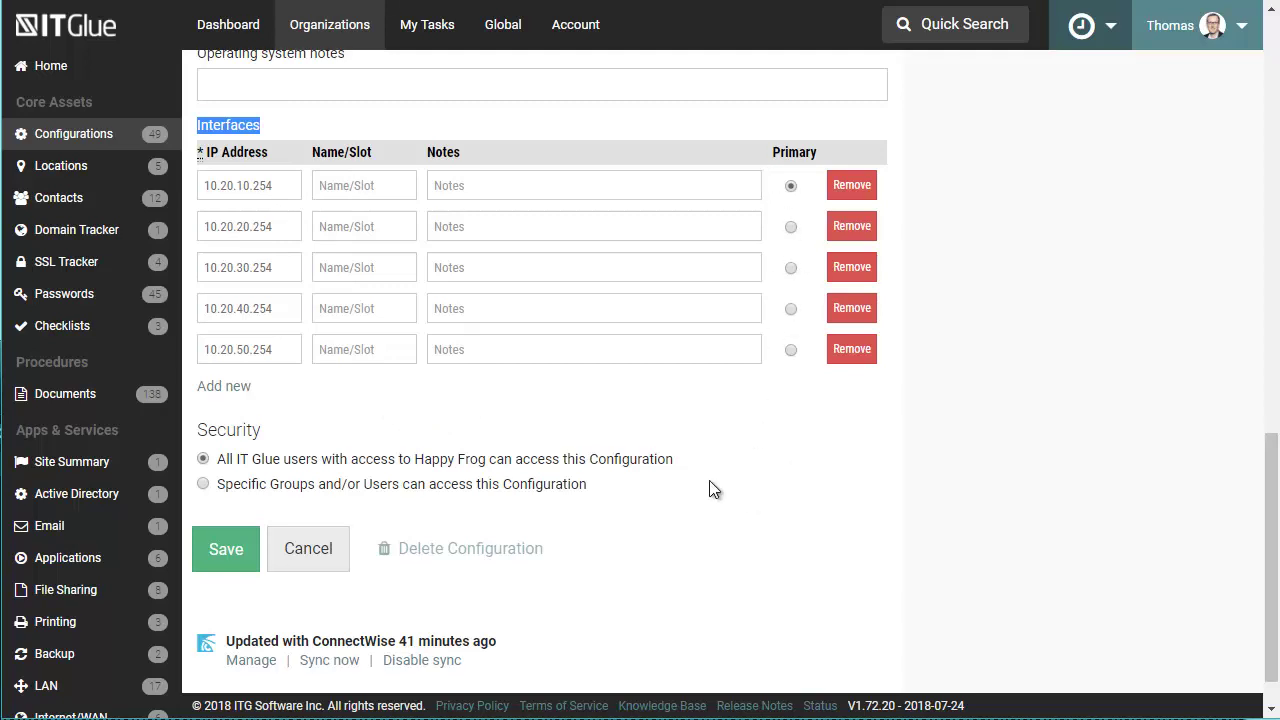
scroll(712, 488, down, 1)
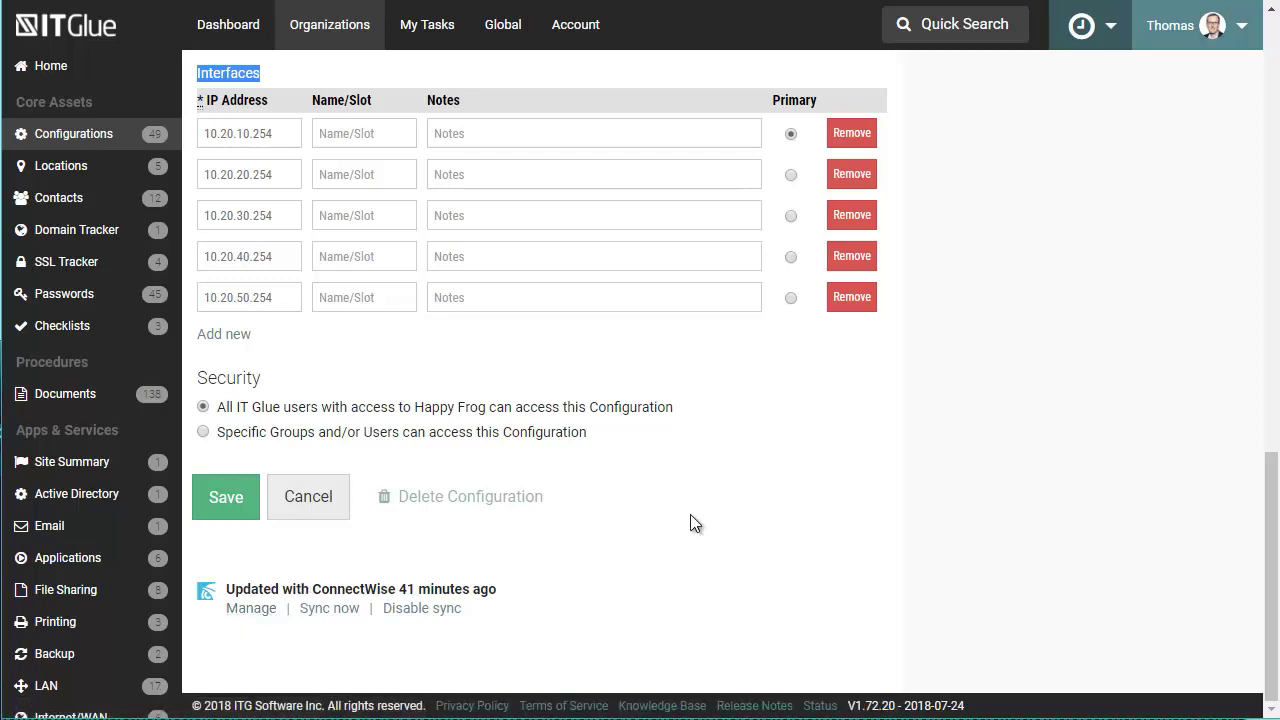
scroll(717, 546, up, 8)
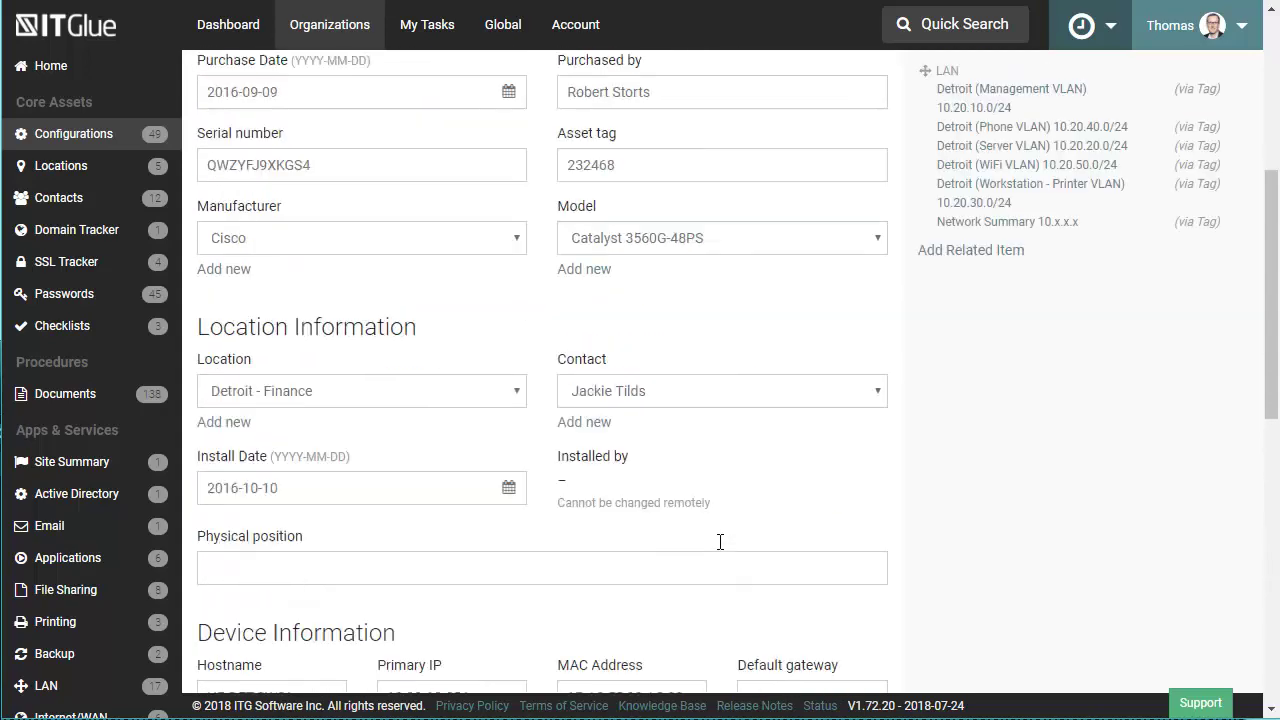
scroll(718, 535, up, 5)
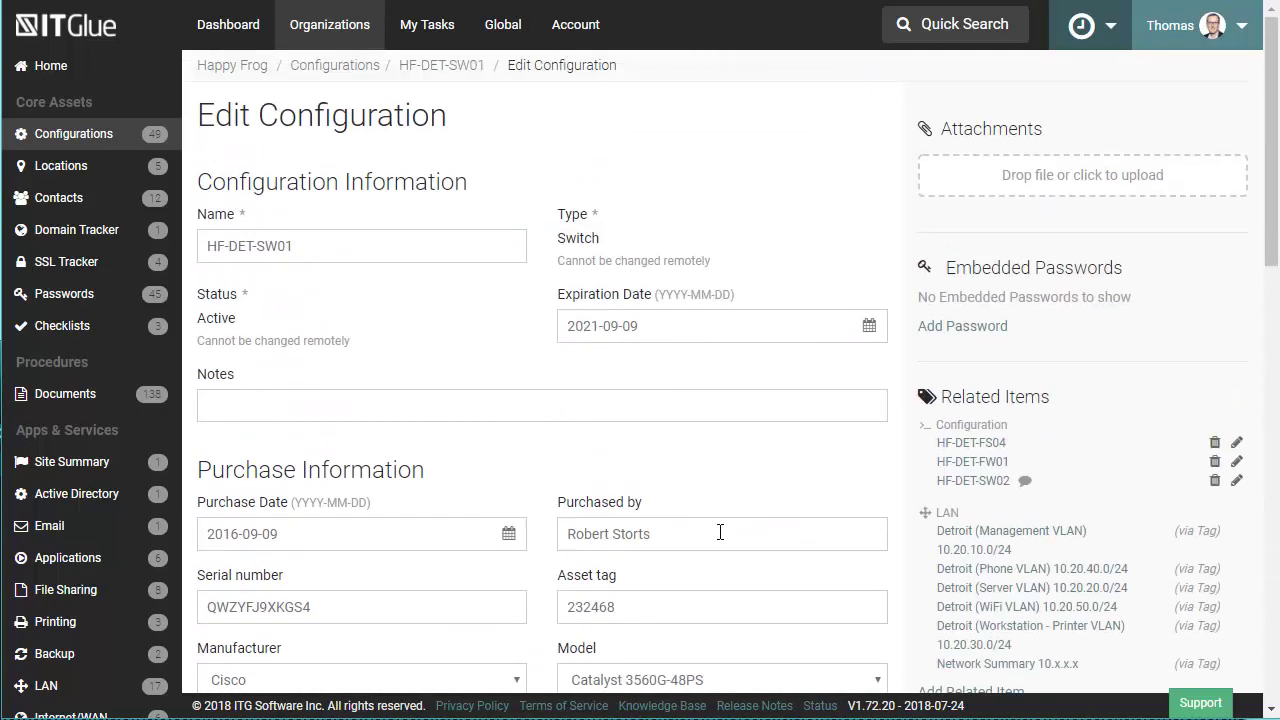
Return to the Configurations list, open the HF-DET-AD04 server and review its recorded details
click(352, 68)
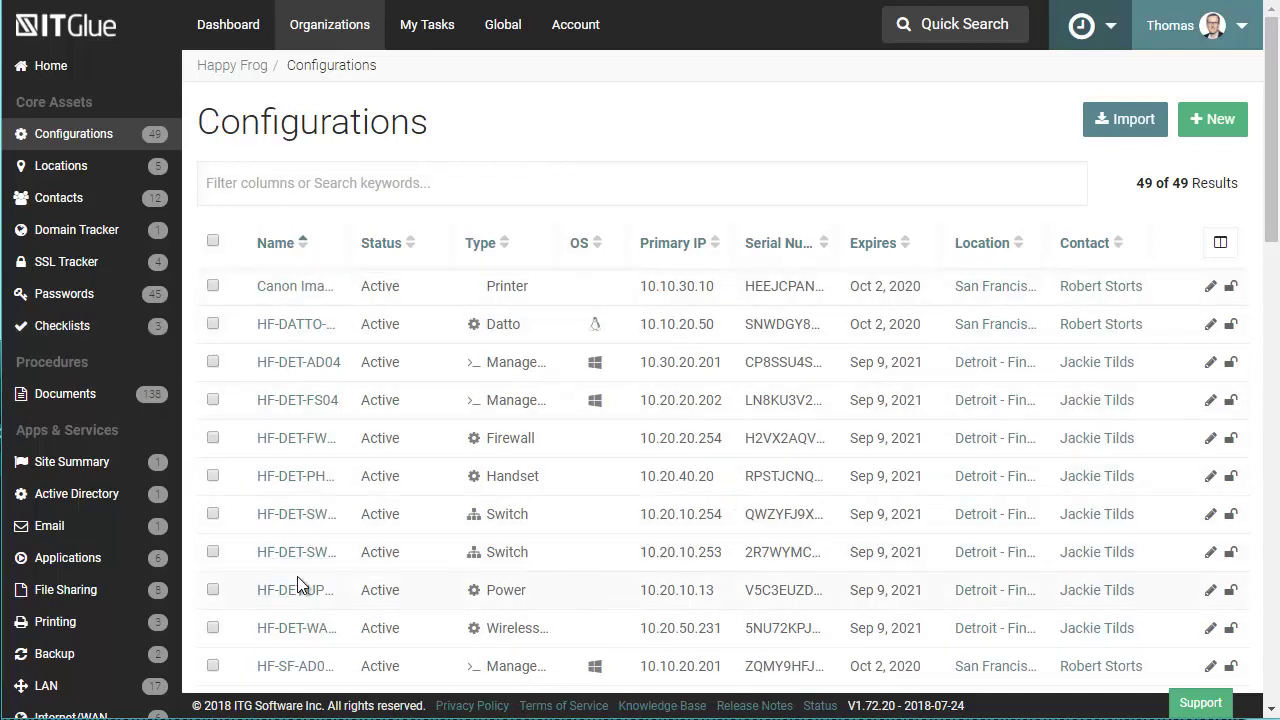
click(303, 362)
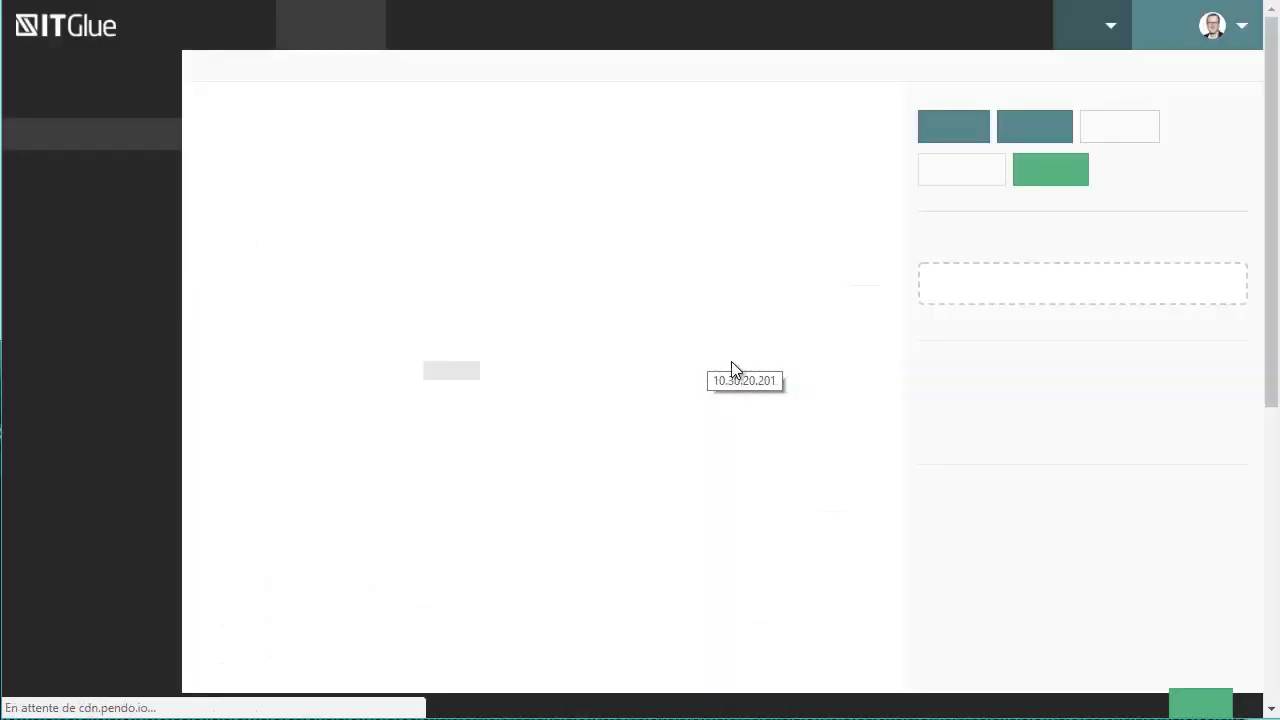
scroll(643, 318, down, 4)
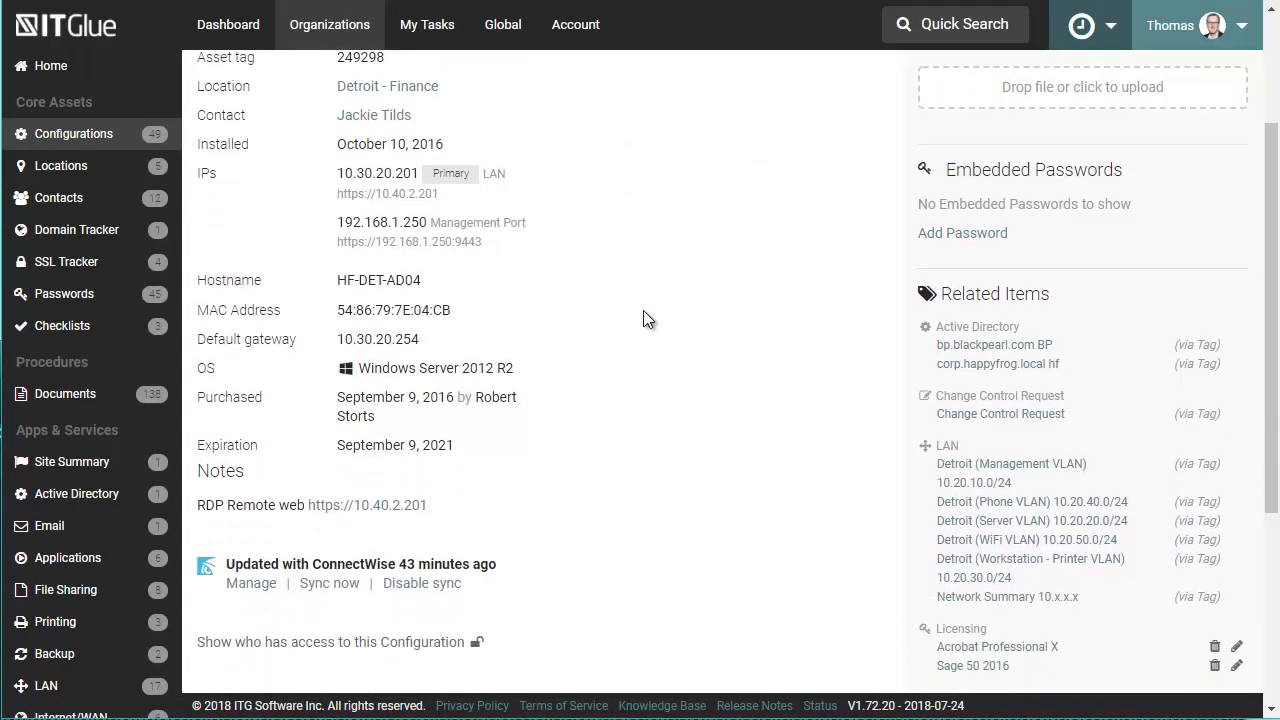
scroll(623, 400, up, 2)
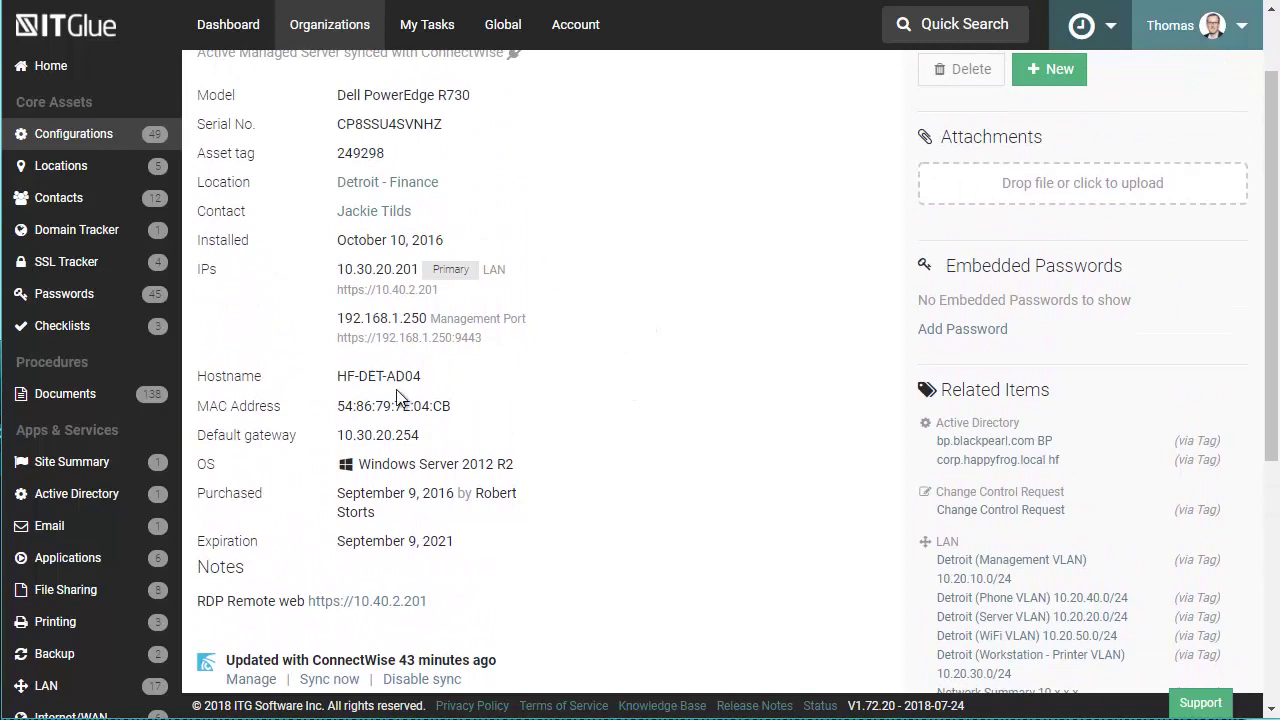
Return from the HF-DET-AD04 server record to the Configurations list and look through the listed devices
scroll(688, 432, up, 1)
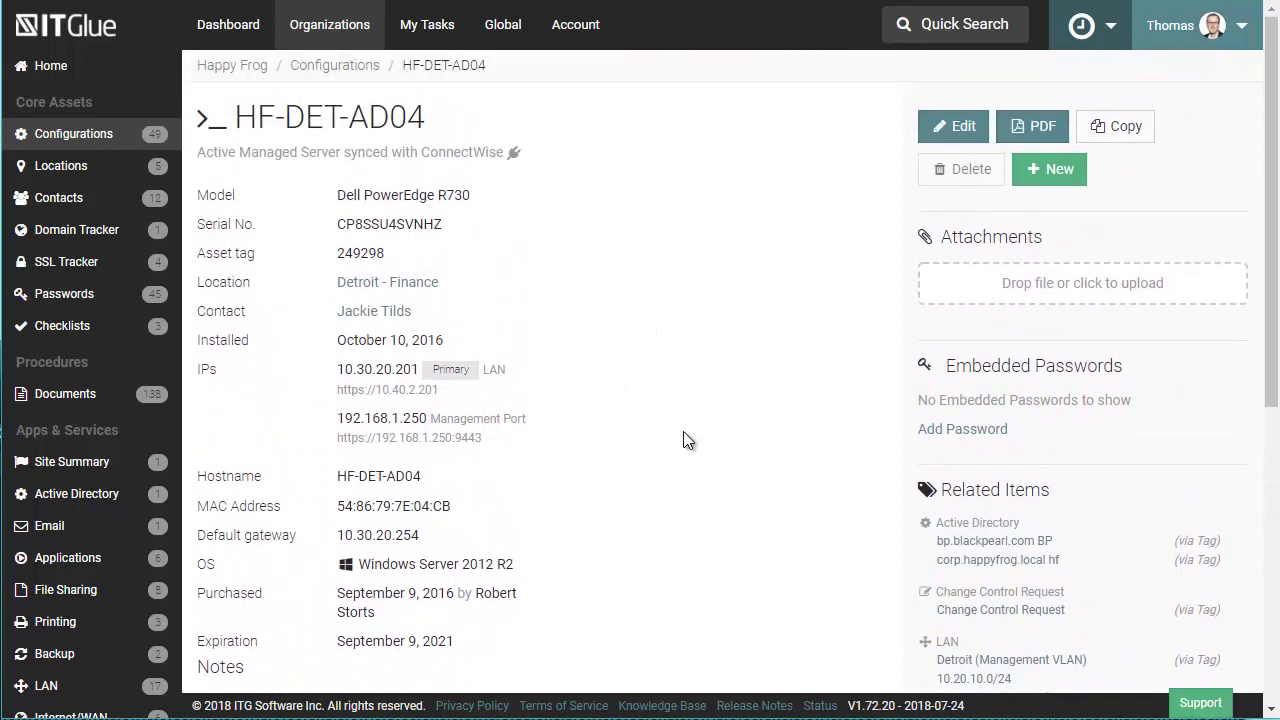
click(323, 70)
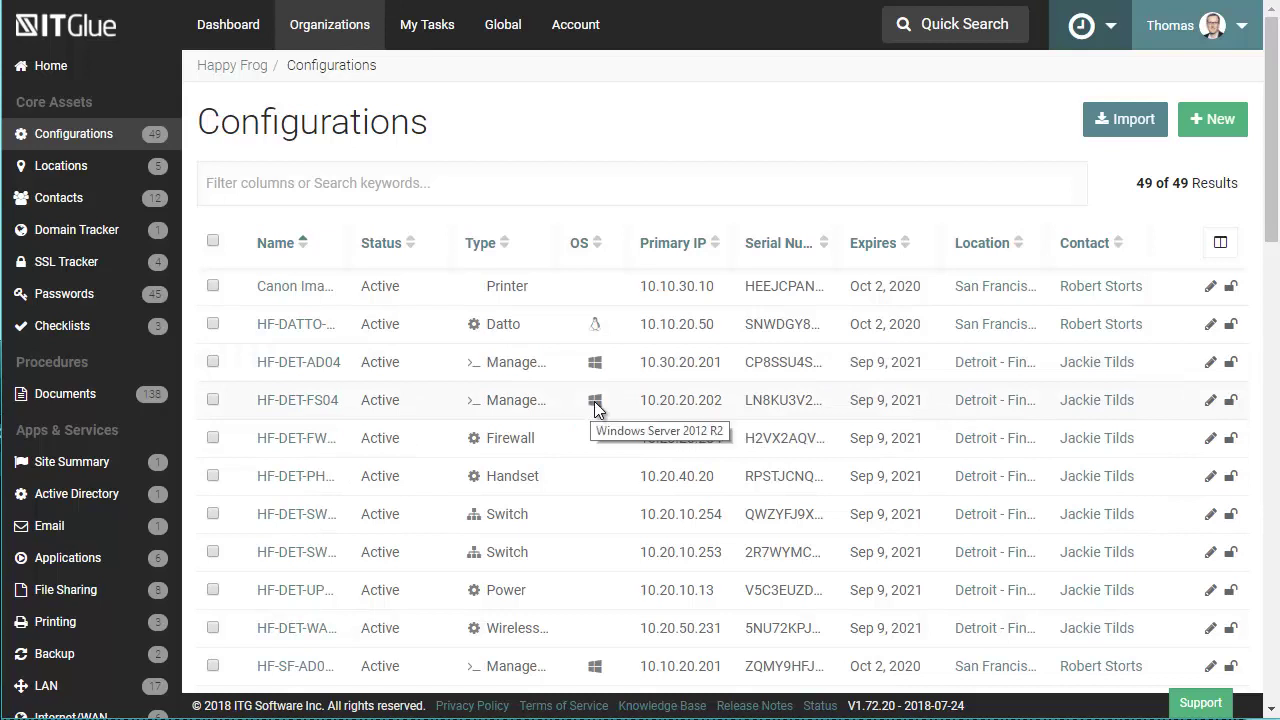
scroll(592, 438, down, 3)
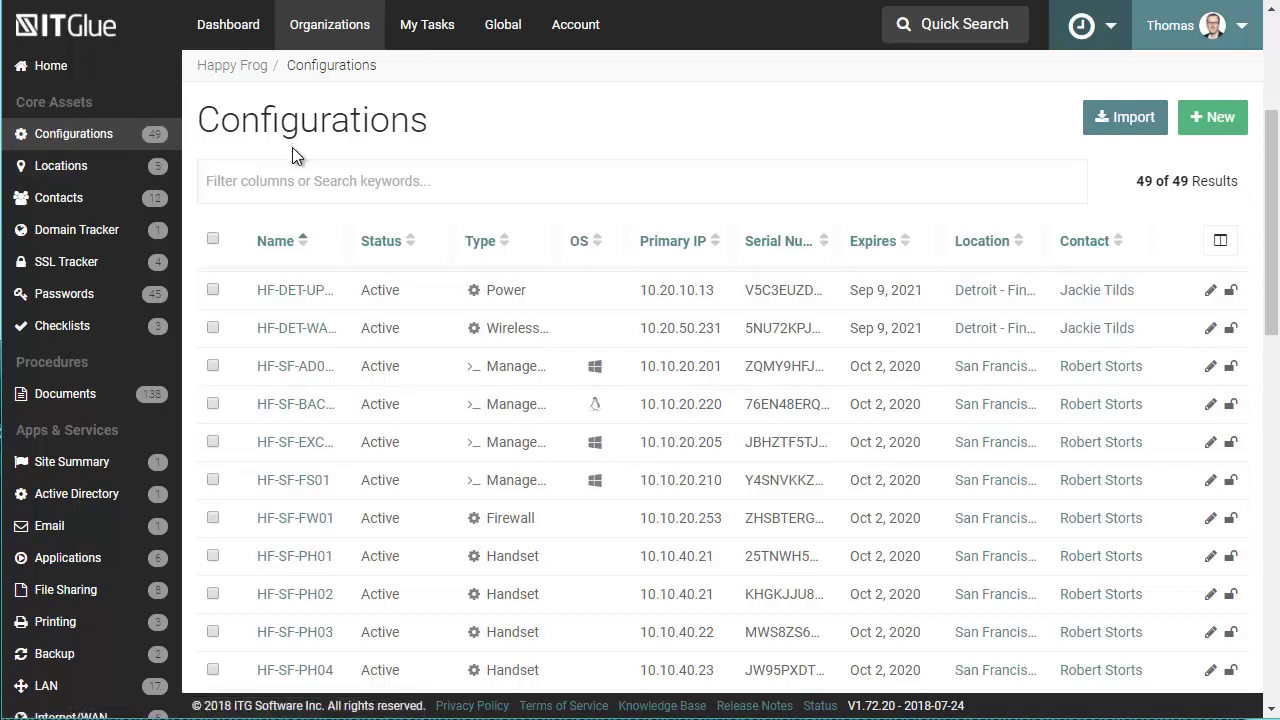
Show the organization's Locations and open the Detroit - Billing location to view its address and map
click(48, 176)
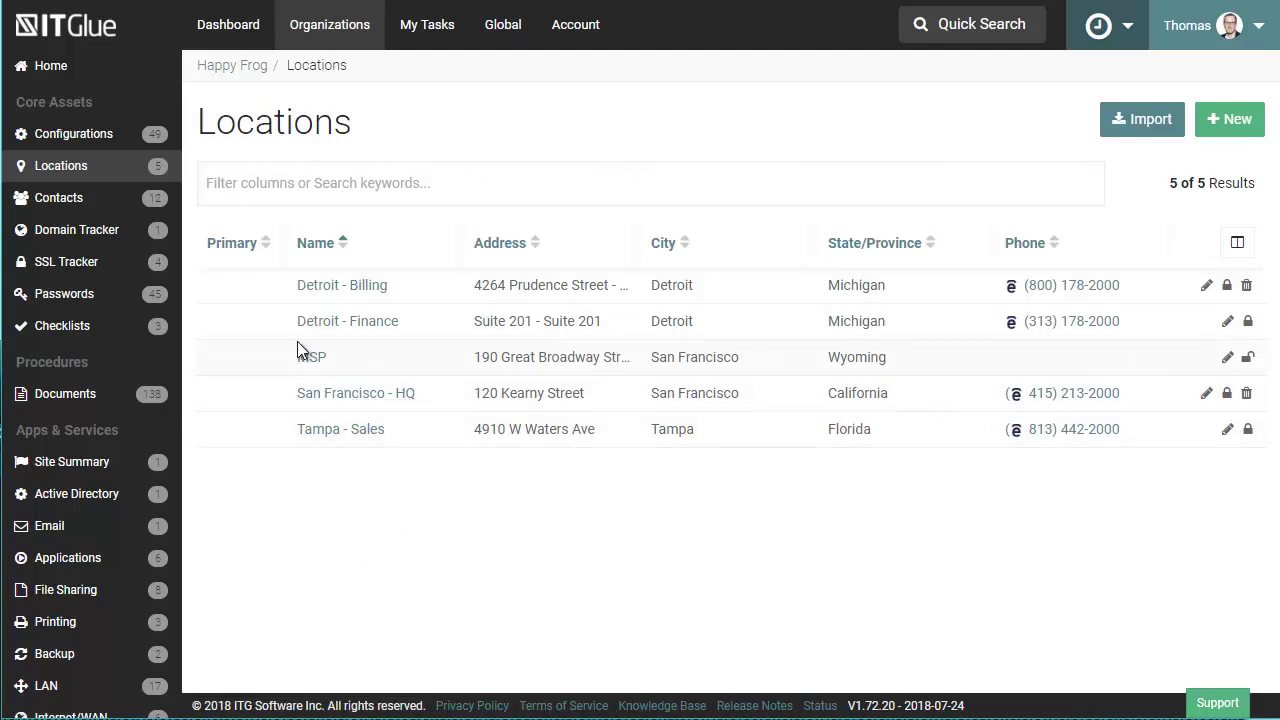
click(351, 289)
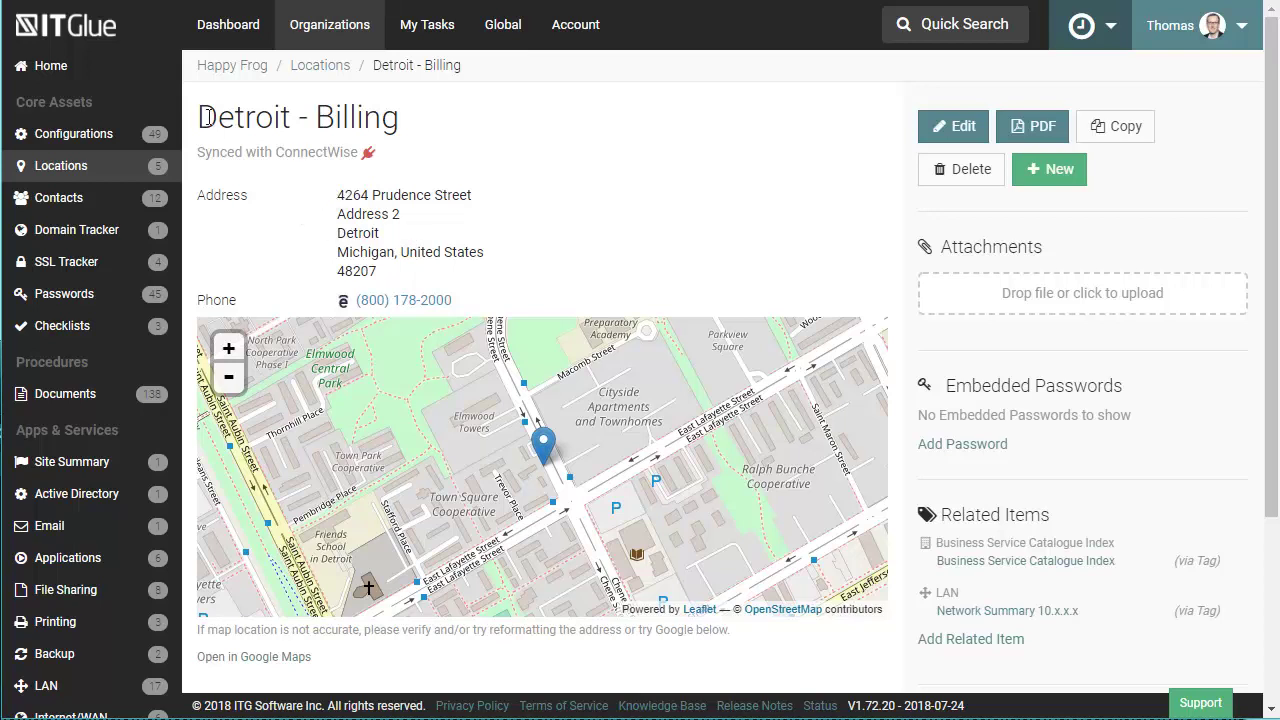
Look through the organization's Contacts and open the record of the contact whose title is Controller
click(50, 205)
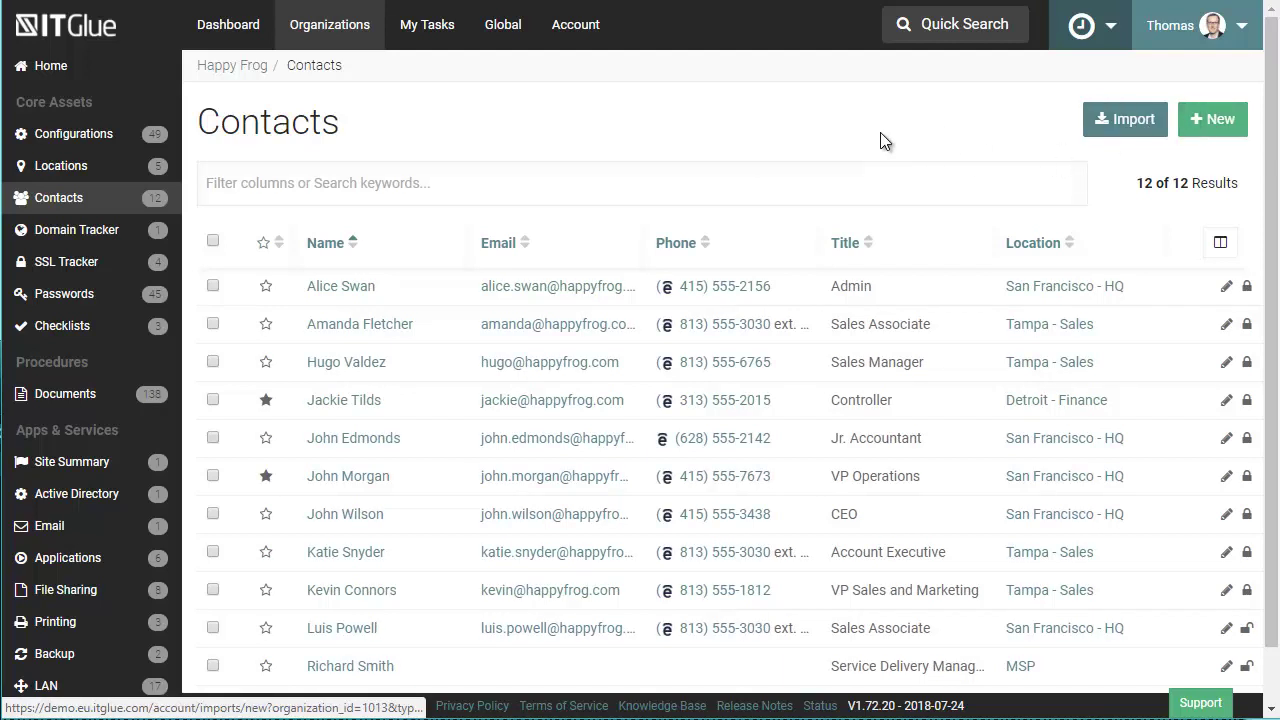
scroll(801, 296, down, 1)
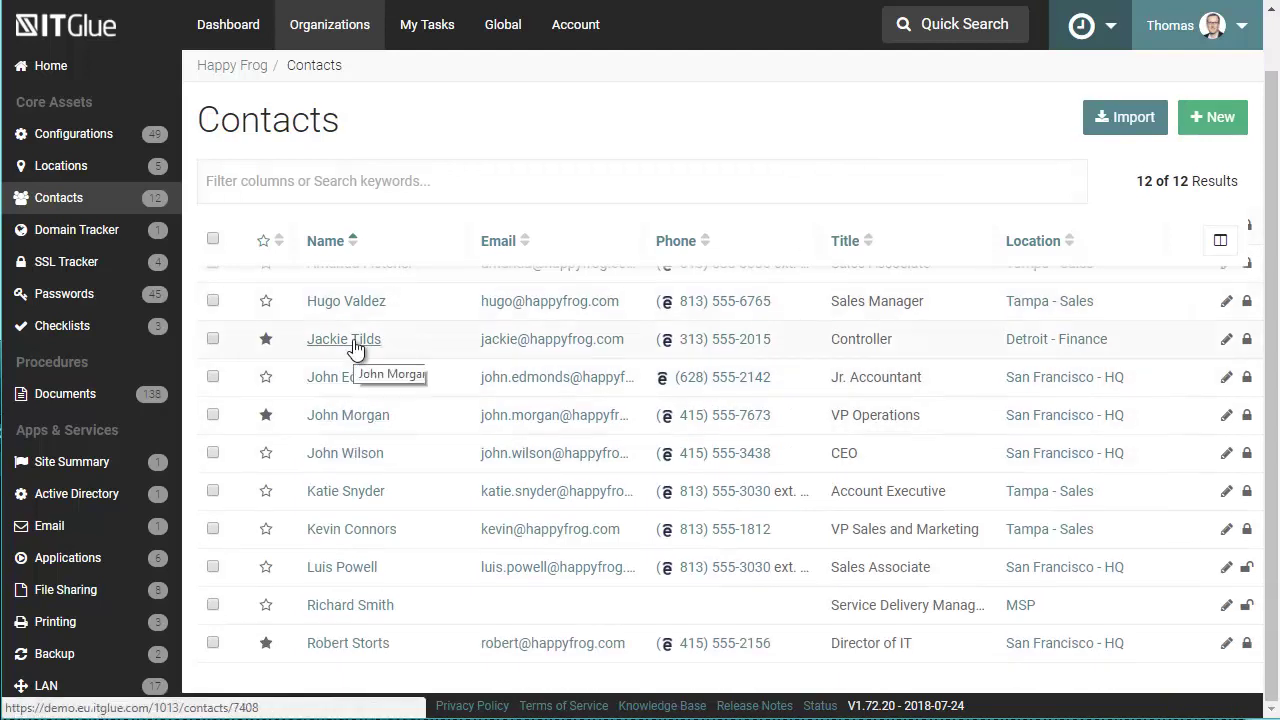
scroll(335, 463, up, 1)
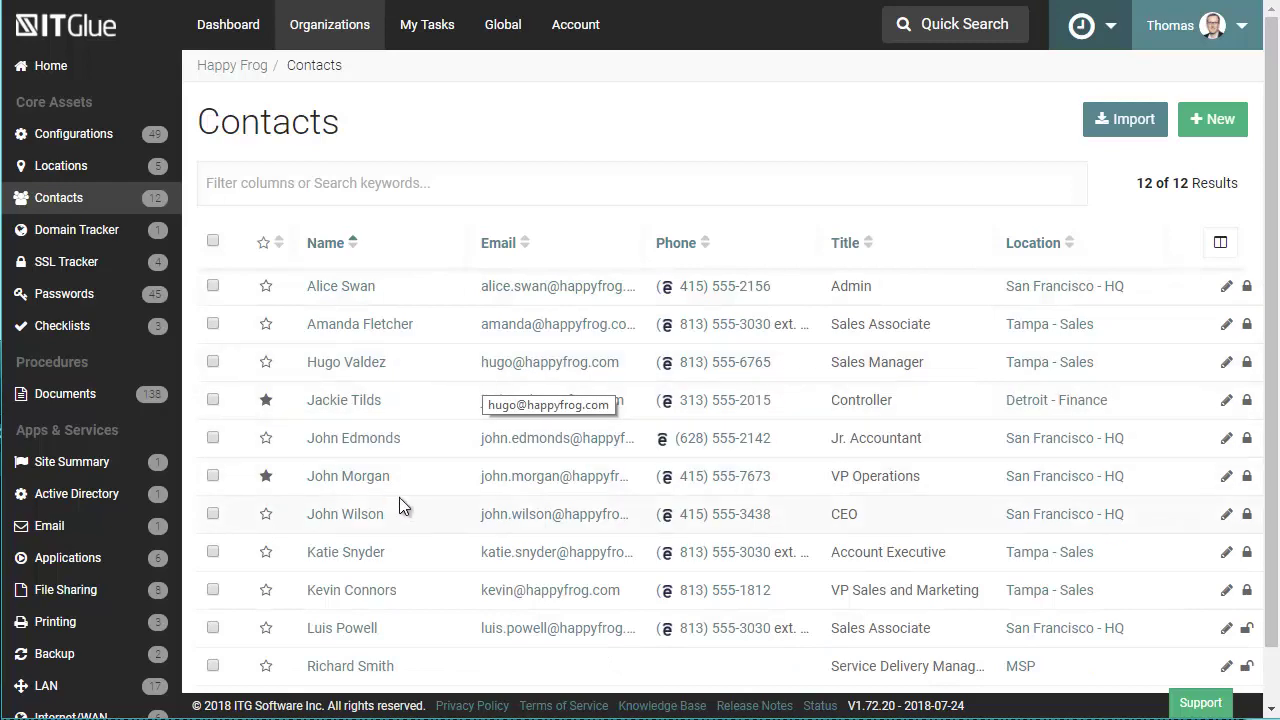
click(353, 405)
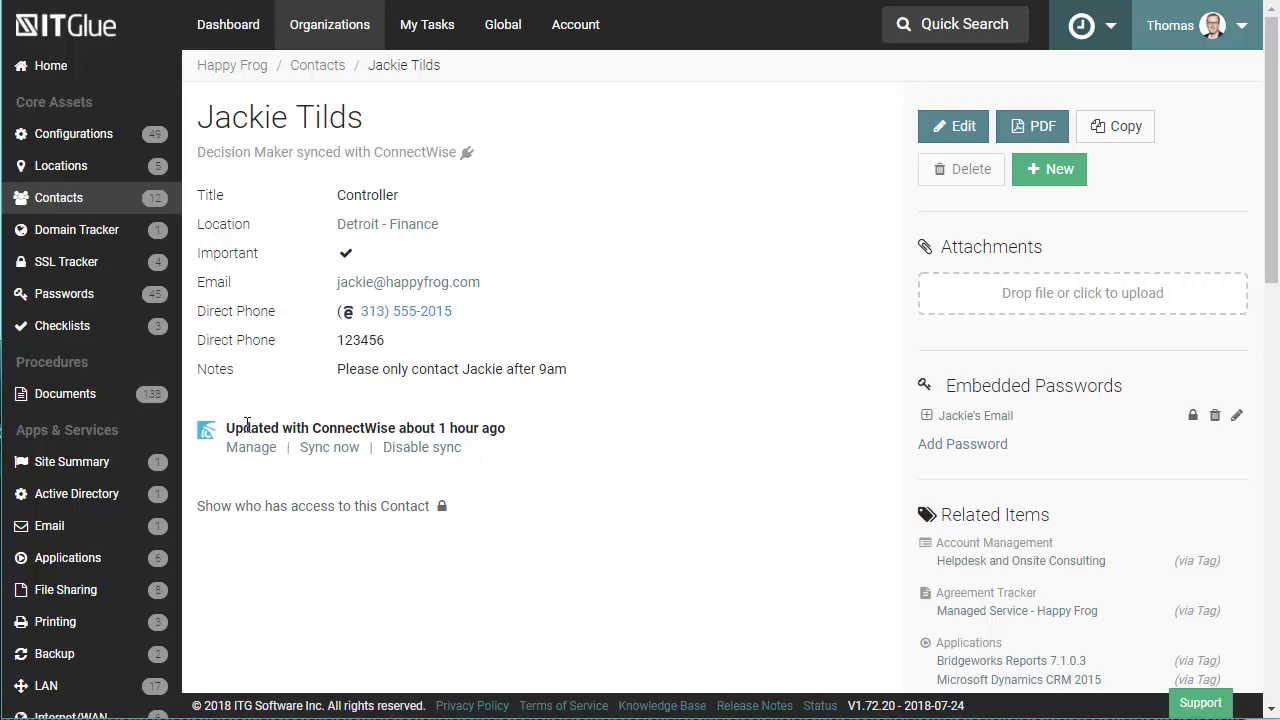
Review the Controller contact's ConnectWise sync information and expand the email entry under Embedded Passwords, keeping its password hidden
drag(244, 428, 519, 400)
click(689, 408)
click(926, 417)
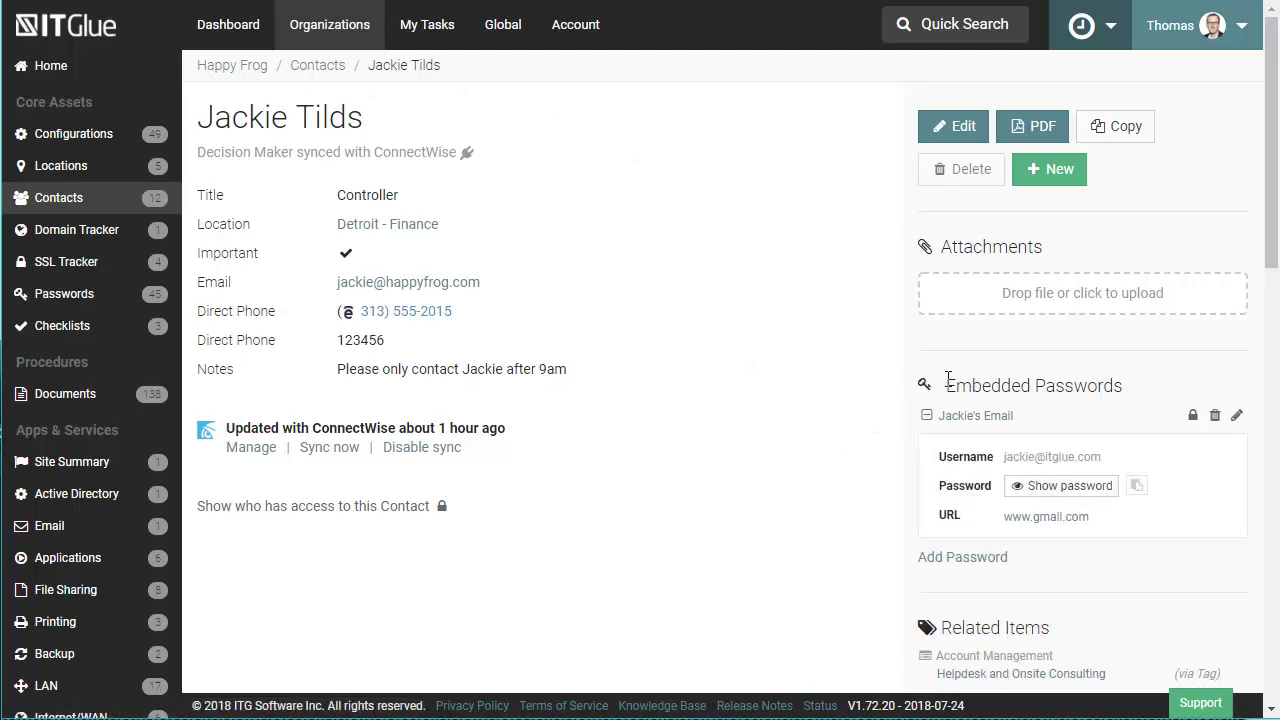
drag(946, 386, 1123, 385)
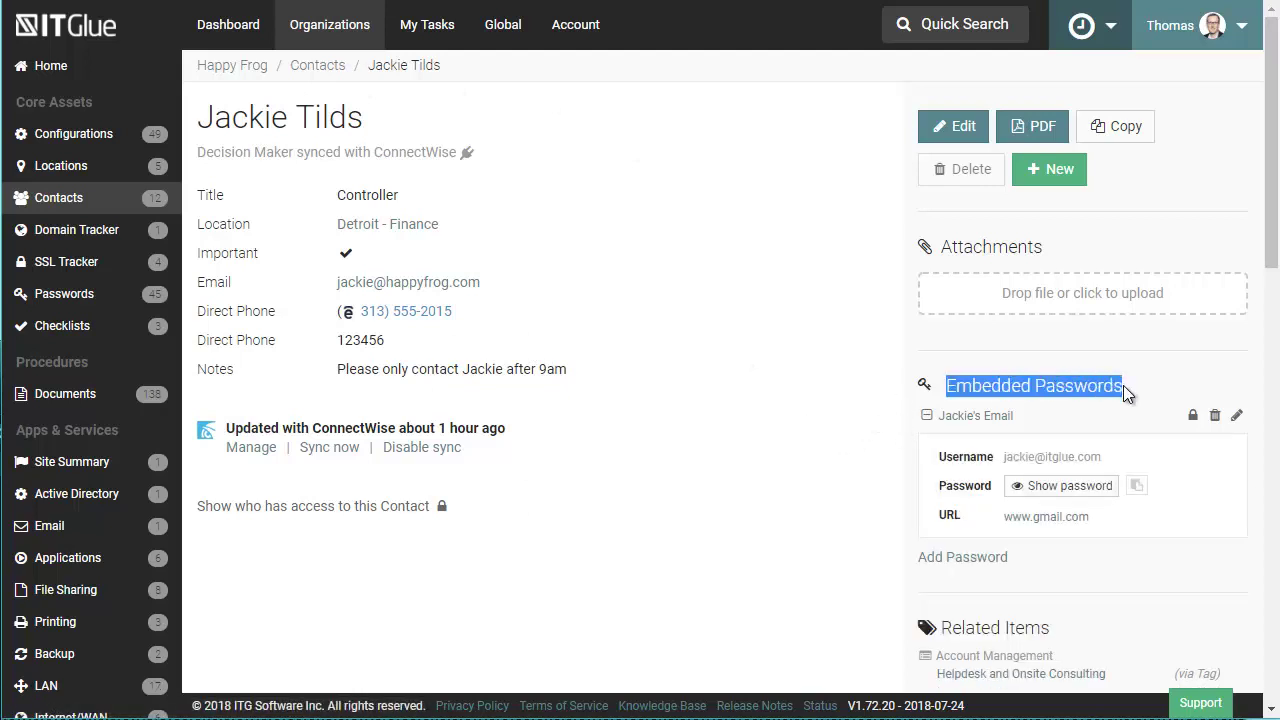
click(1123, 385)
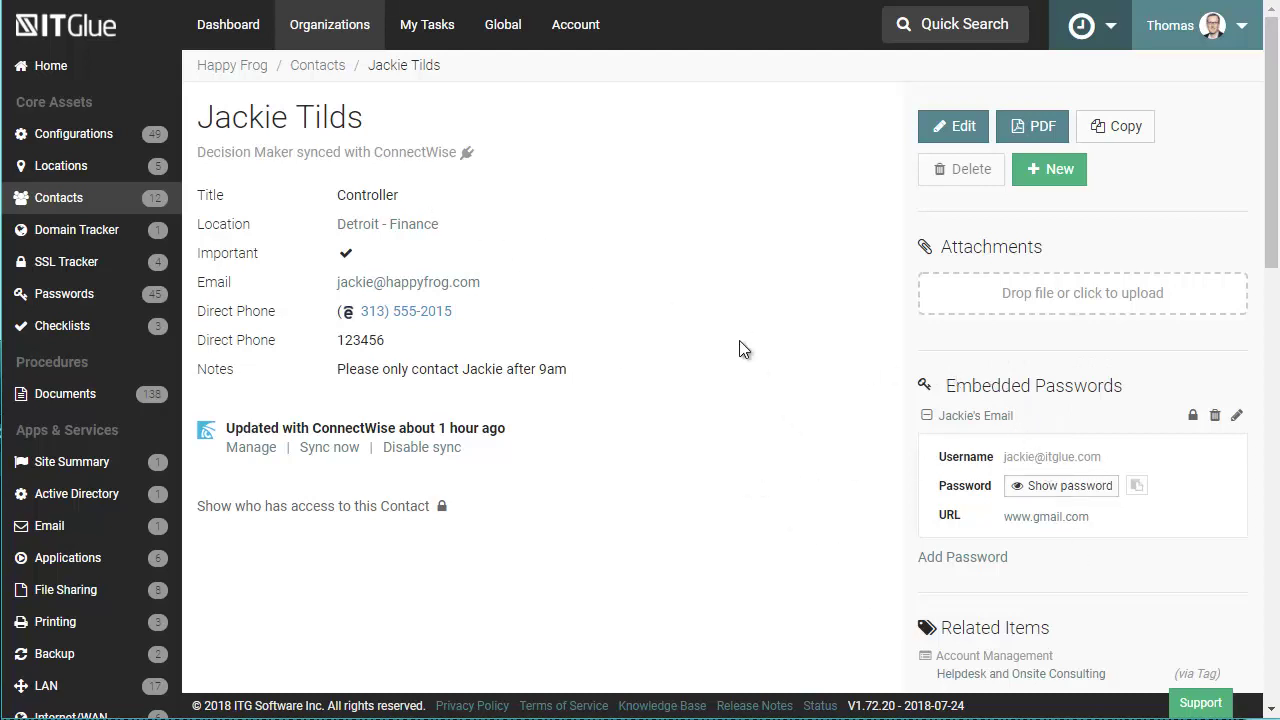
Review the Related Items linked to the Controller's contact record, including applications, checklists and documents
scroll(767, 476, down, 1)
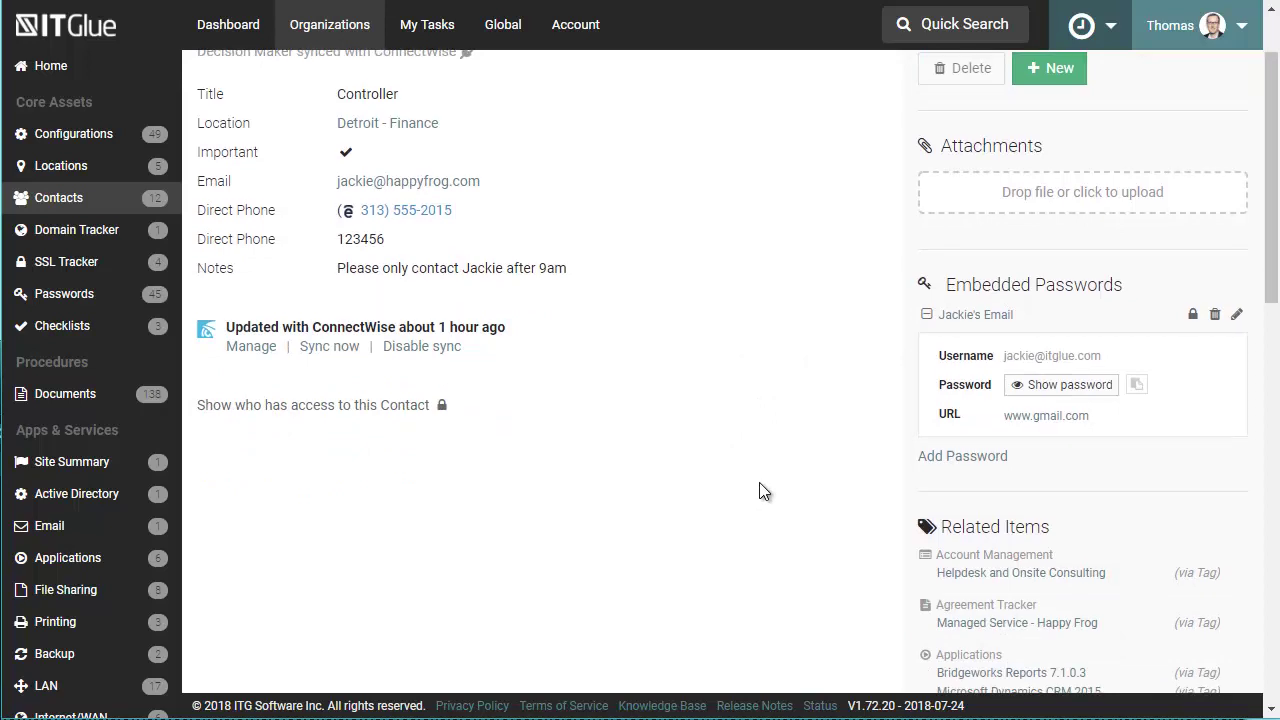
scroll(759, 482, down, 3)
scroll(752, 488, down, 2)
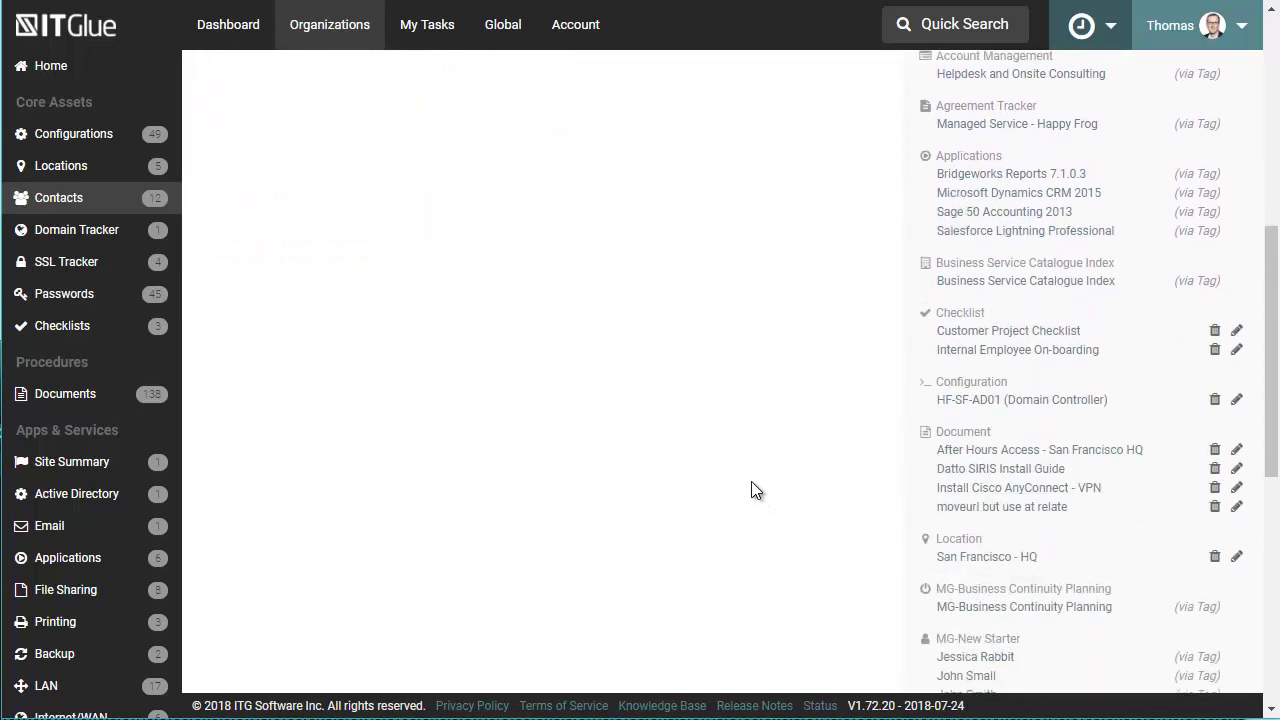
scroll(751, 480, up, 2)
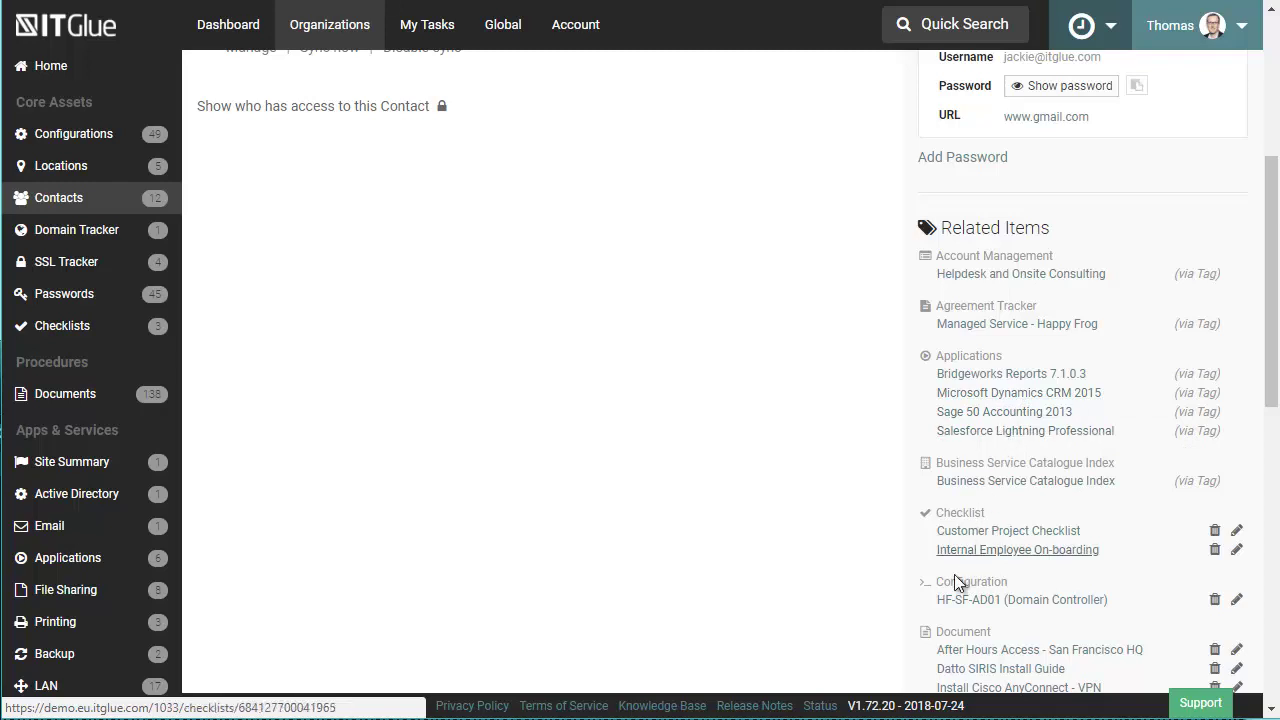
scroll(741, 468, up, 4)
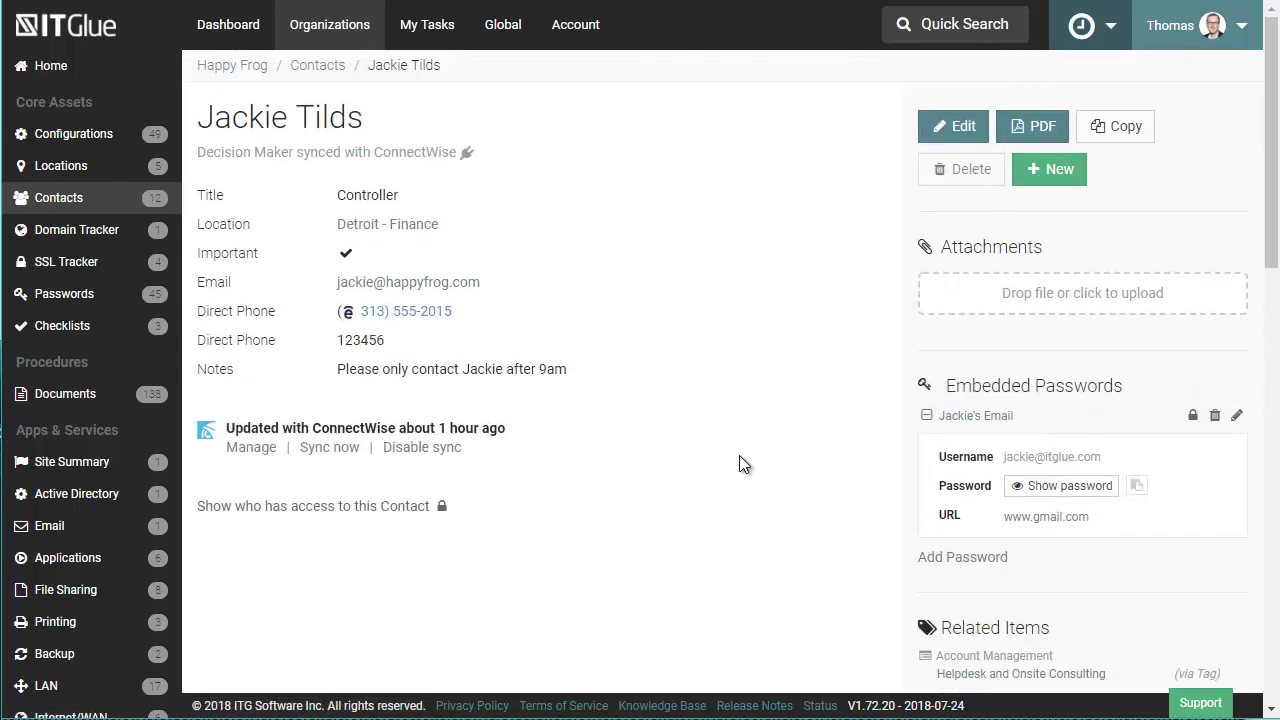
Leave the contact record for the Domain Tracker and open the happyfrog.com domain
click(66, 197)
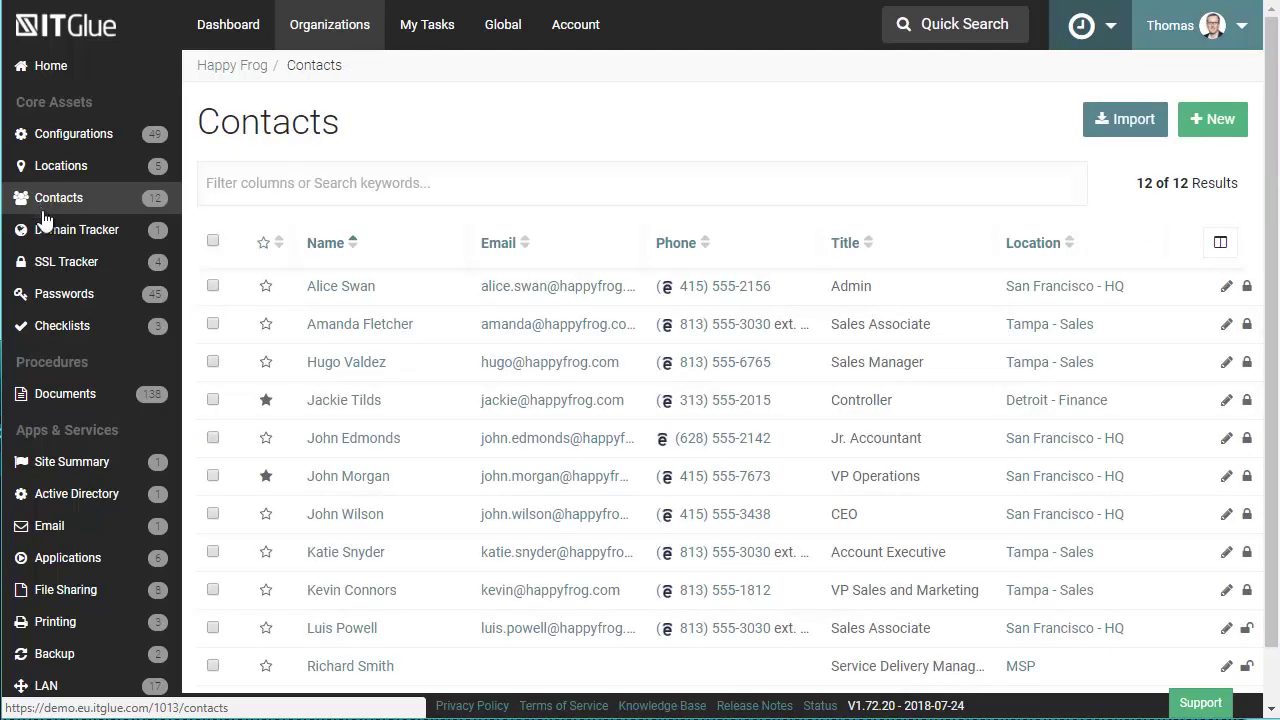
click(60, 238)
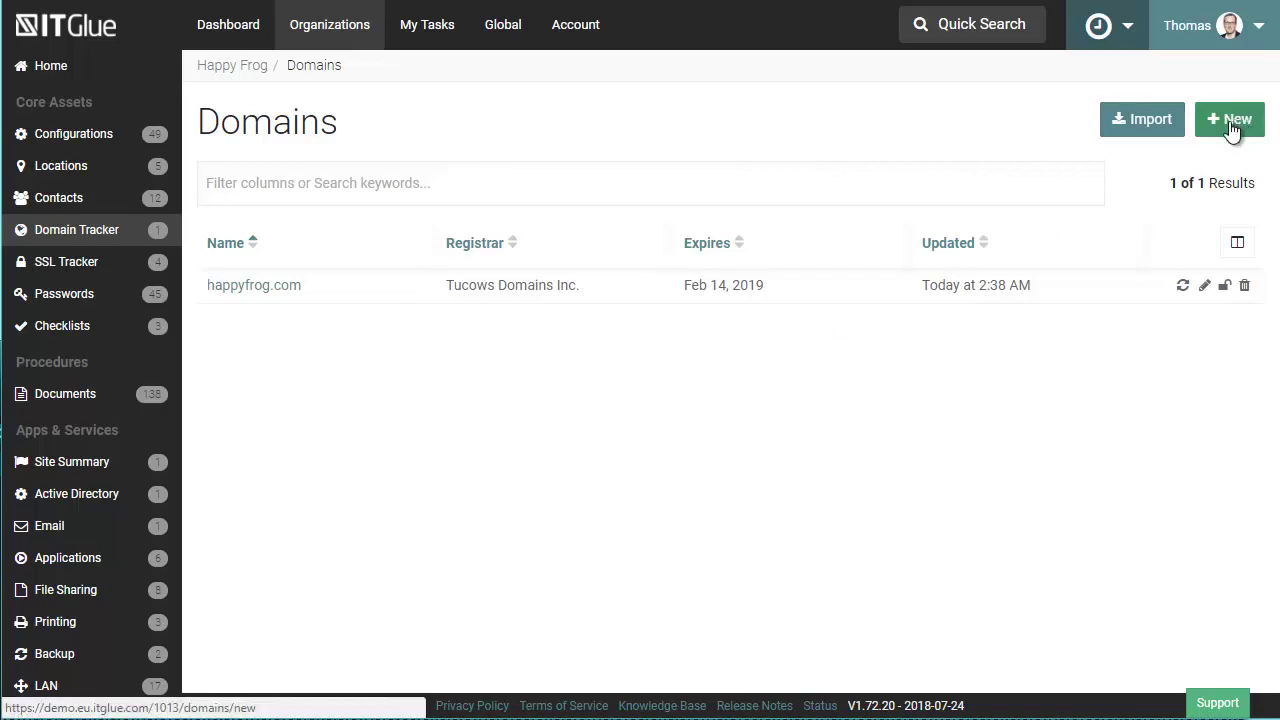
click(257, 290)
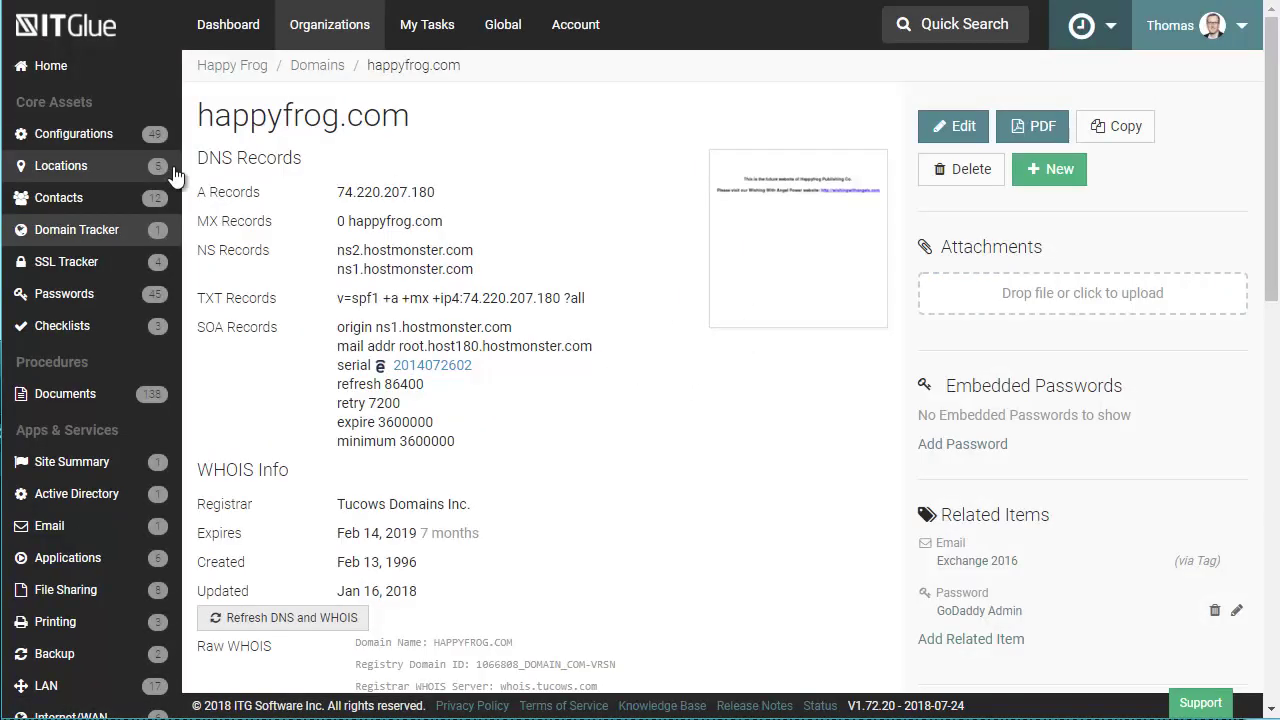
Examine the DNS Records, WHOIS Info and Raw WHOIS text of the happyfrog.com domain
drag(203, 158, 286, 160)
click(325, 188)
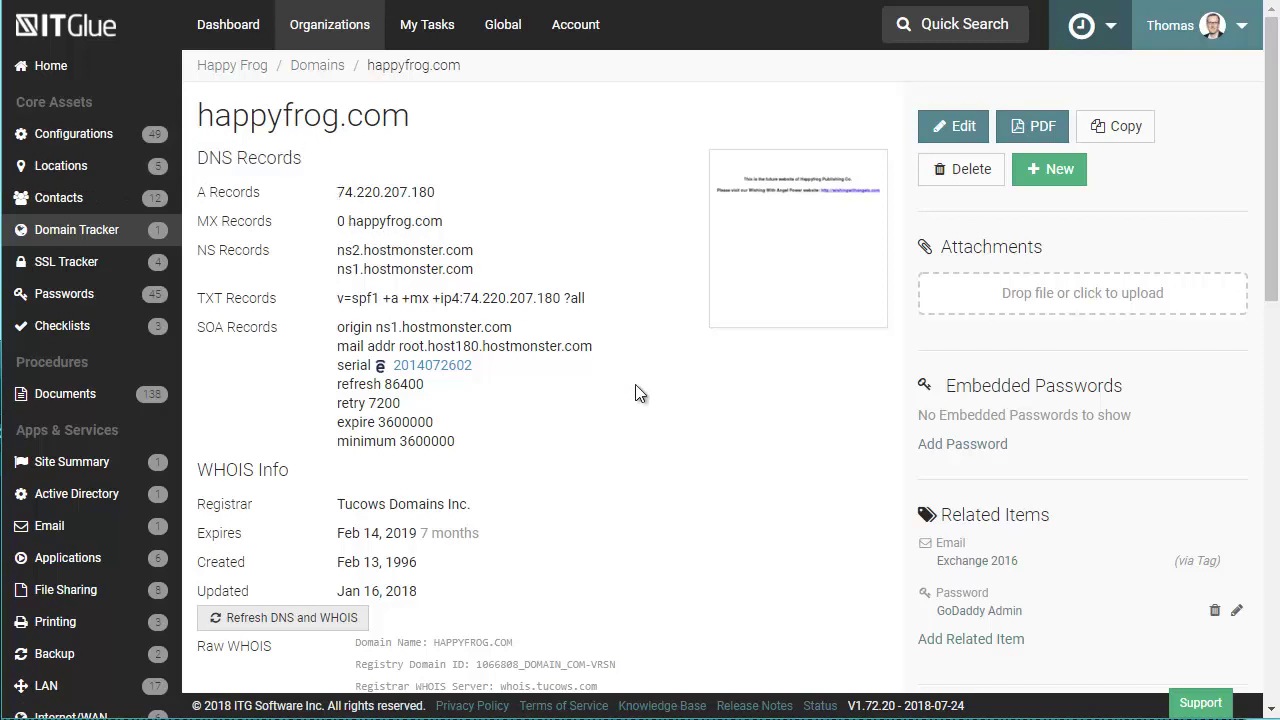
scroll(636, 385, down, 2)
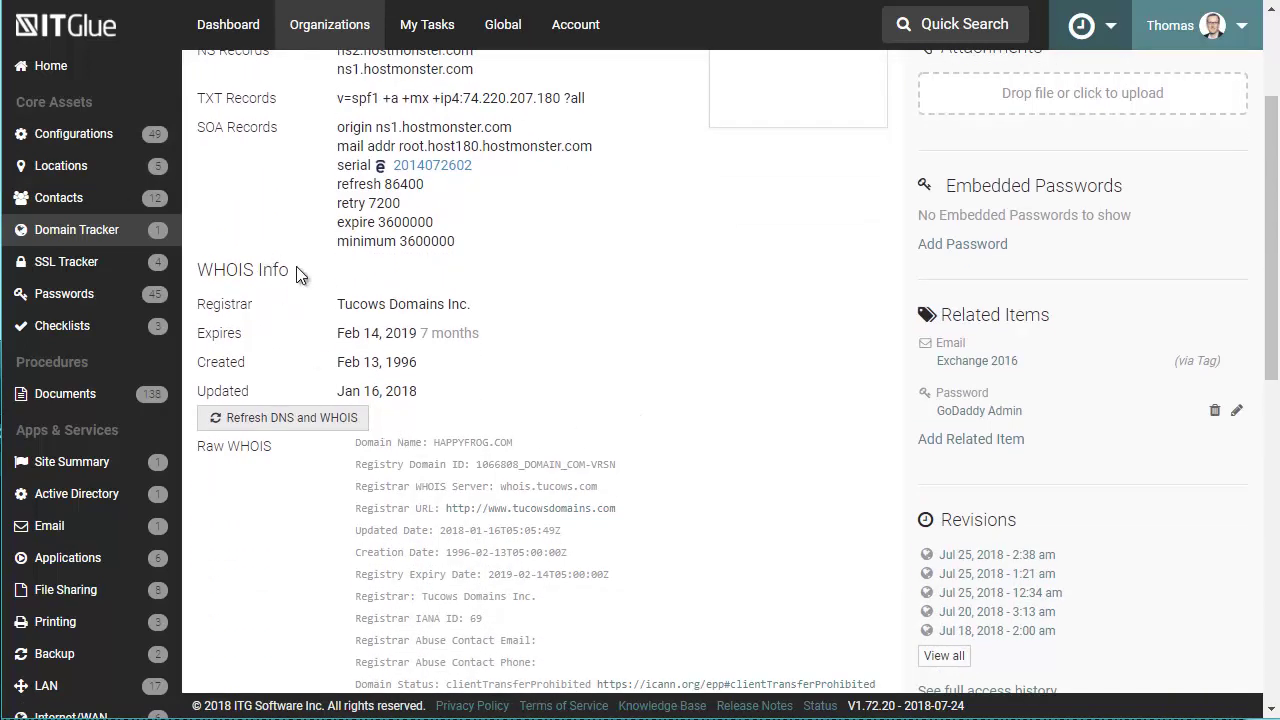
scroll(670, 463, down, 2)
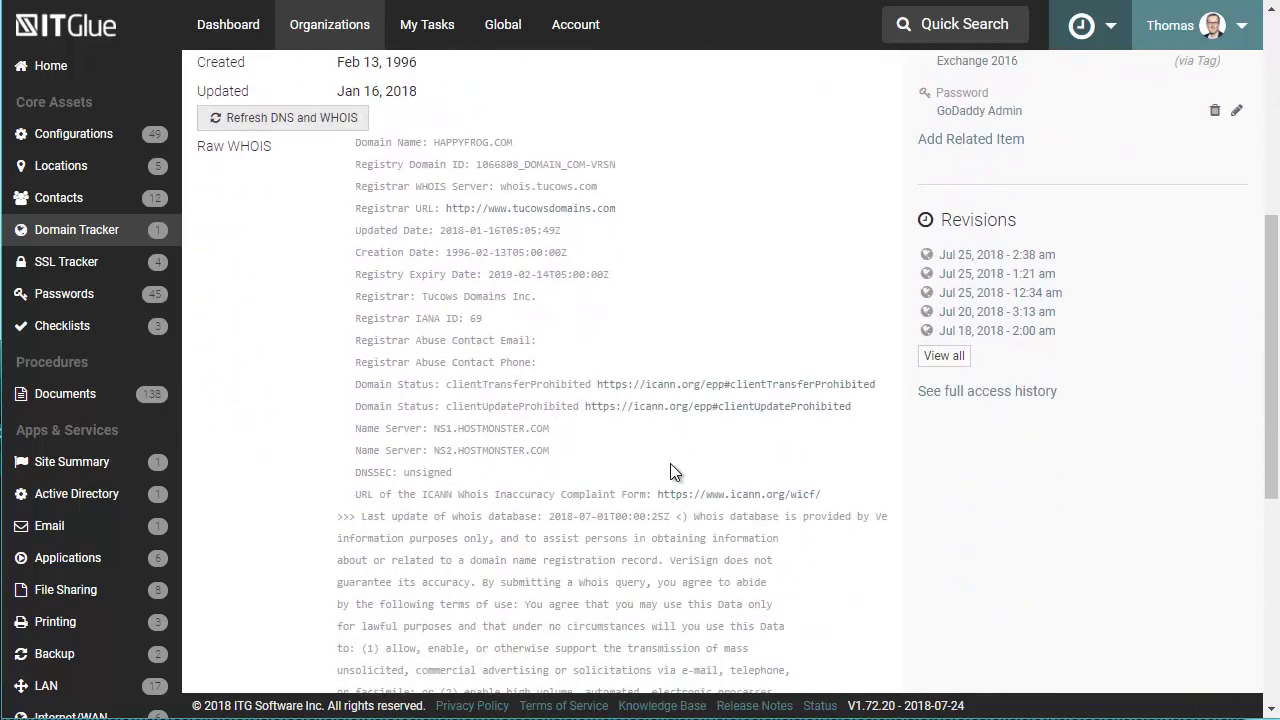
scroll(783, 374, down, 2)
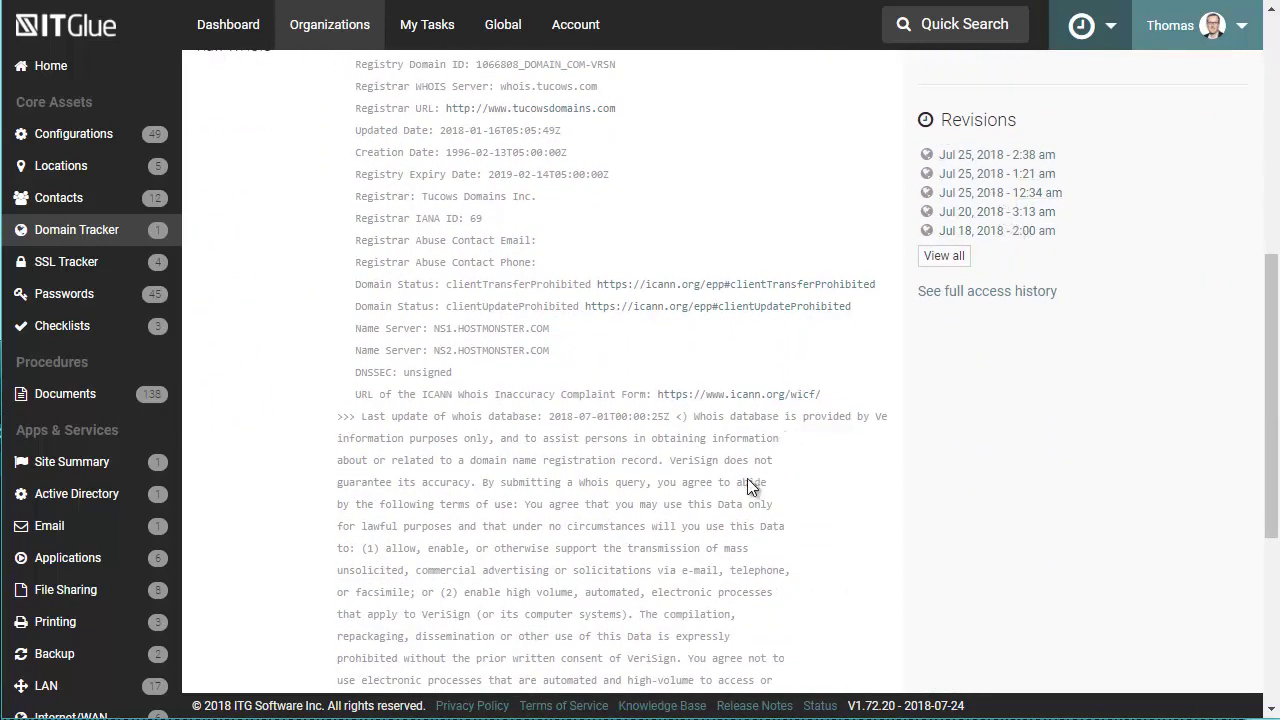
scroll(814, 491, up, 6)
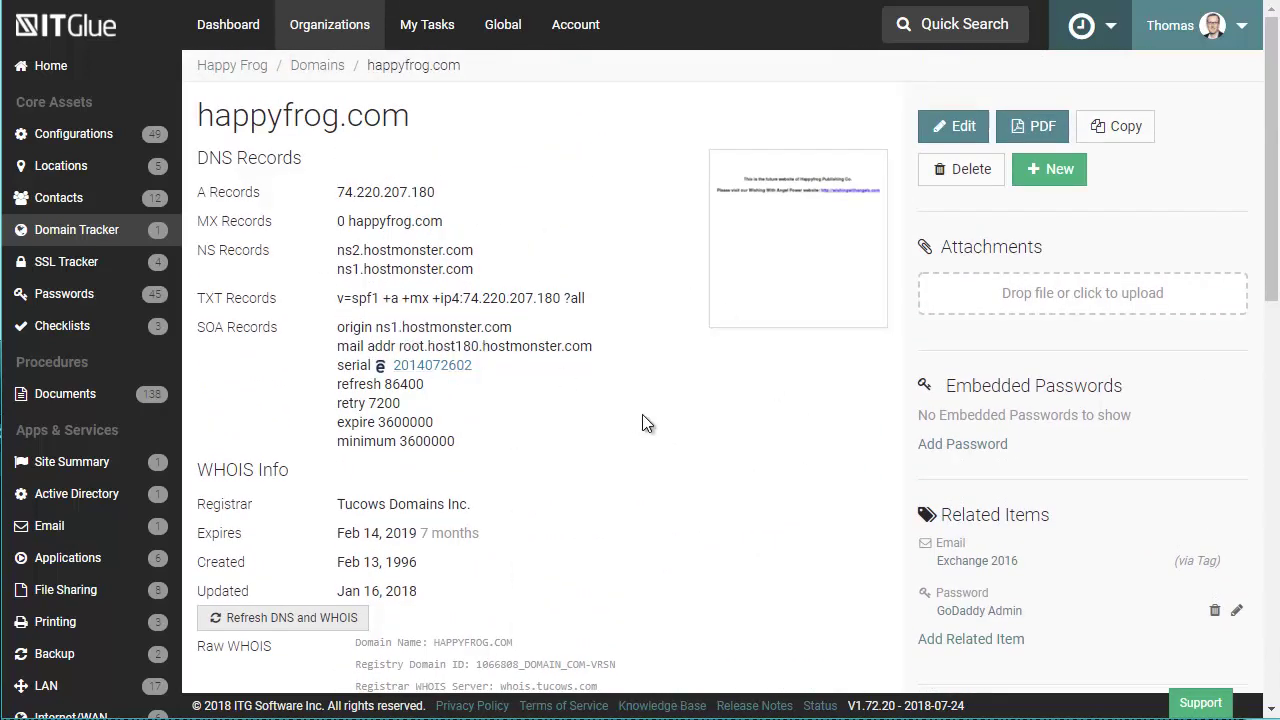
Review the happyfrog.com record's website preview and its Related Items, including the linked GoDaddy Admin password entry
scroll(644, 414, down, 1)
scroll(757, 540, down, 2)
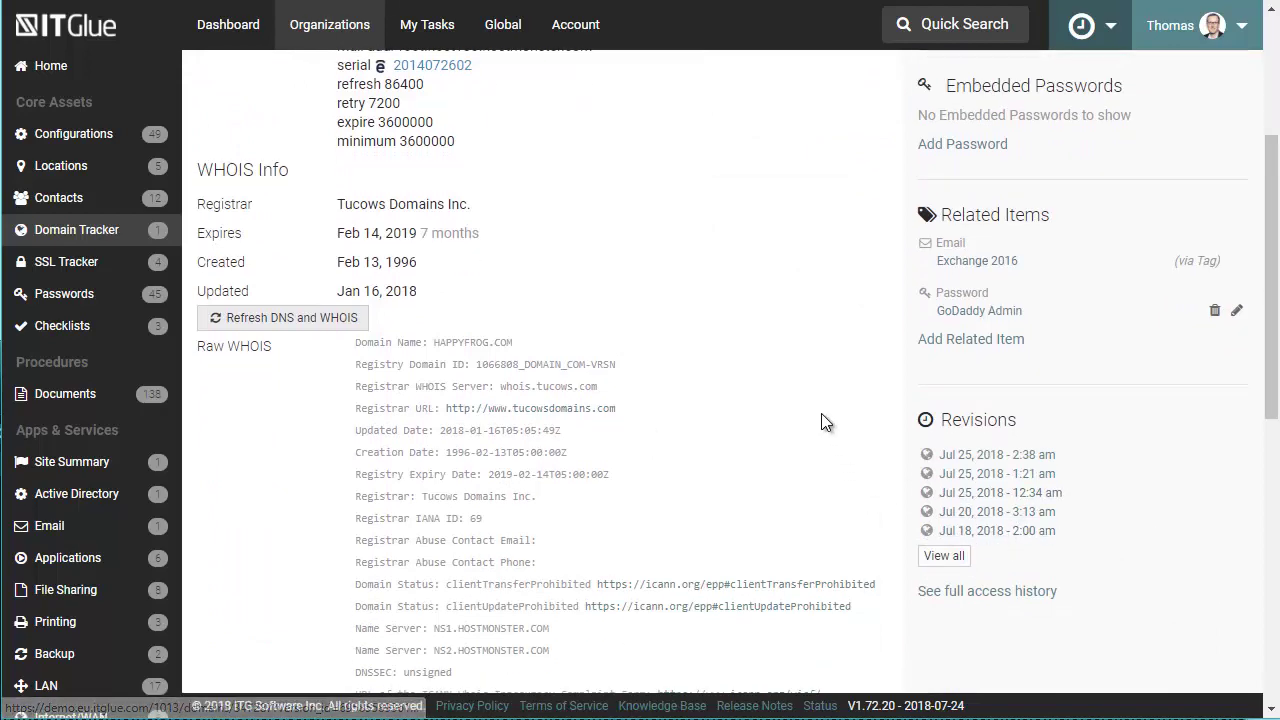
scroll(782, 463, up, 3)
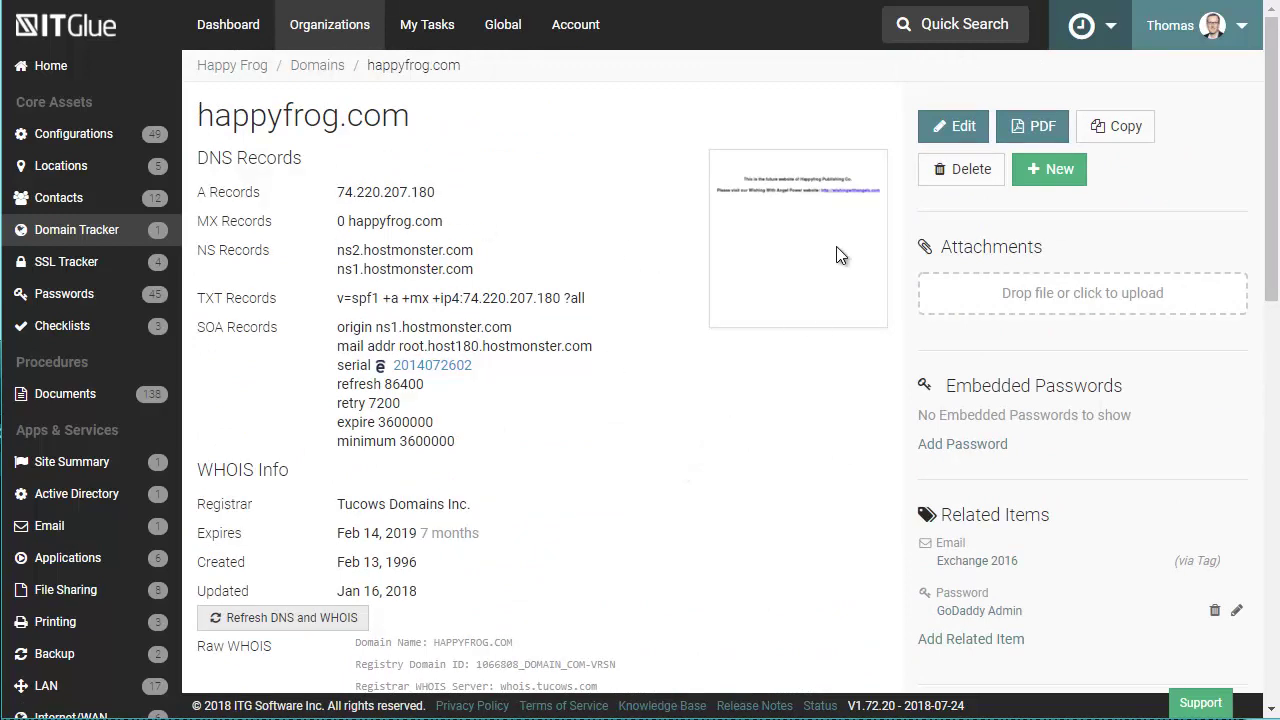
scroll(720, 450, down, 2)
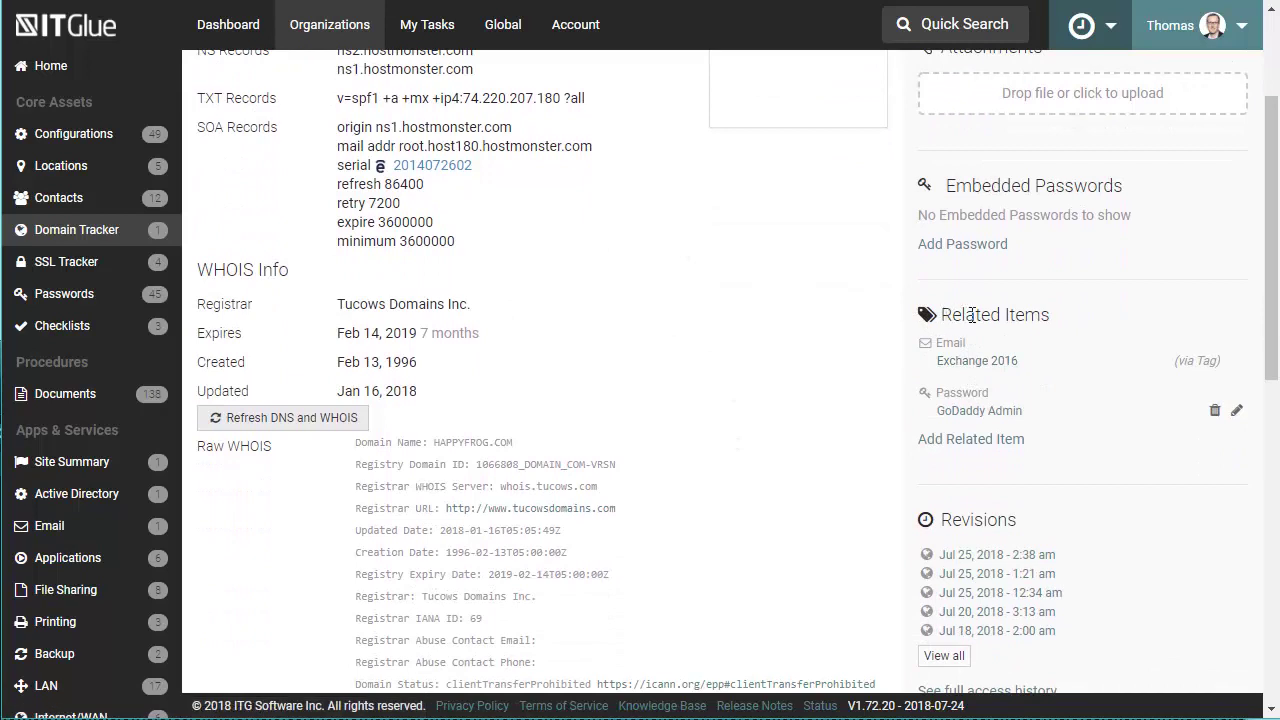
drag(943, 315, 1044, 315)
click(1044, 315)
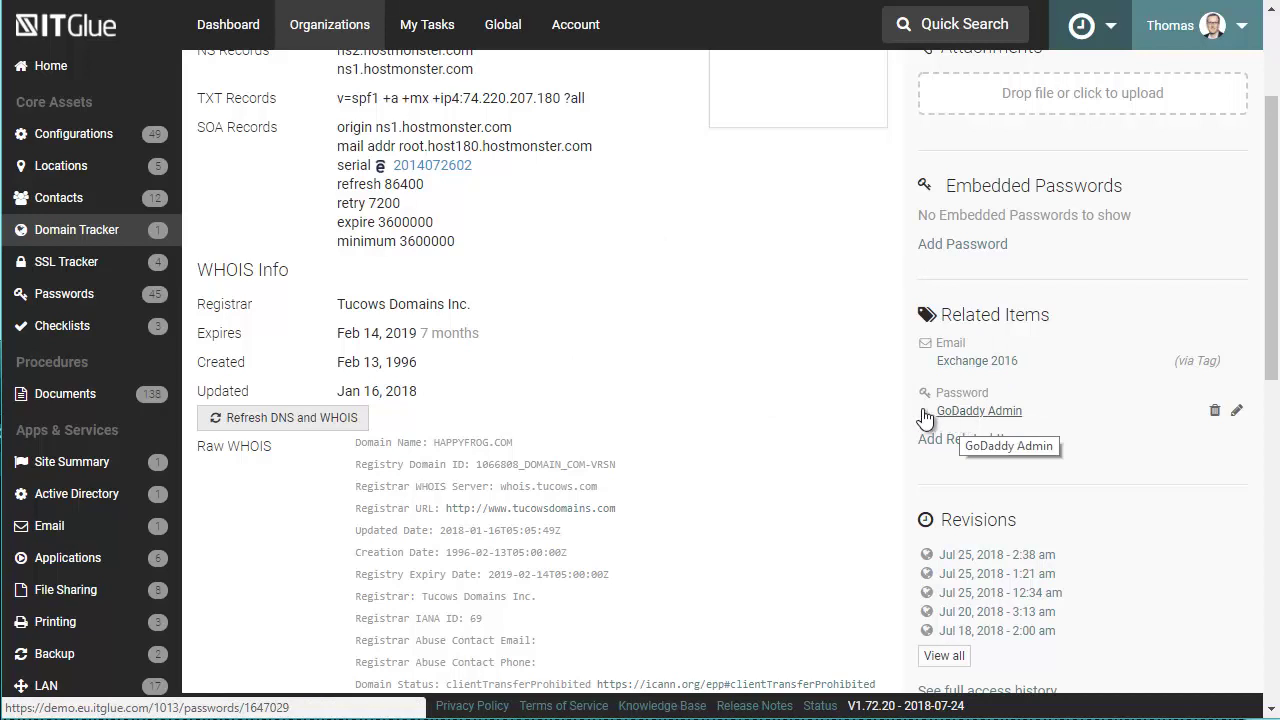
scroll(720, 484, up, 3)
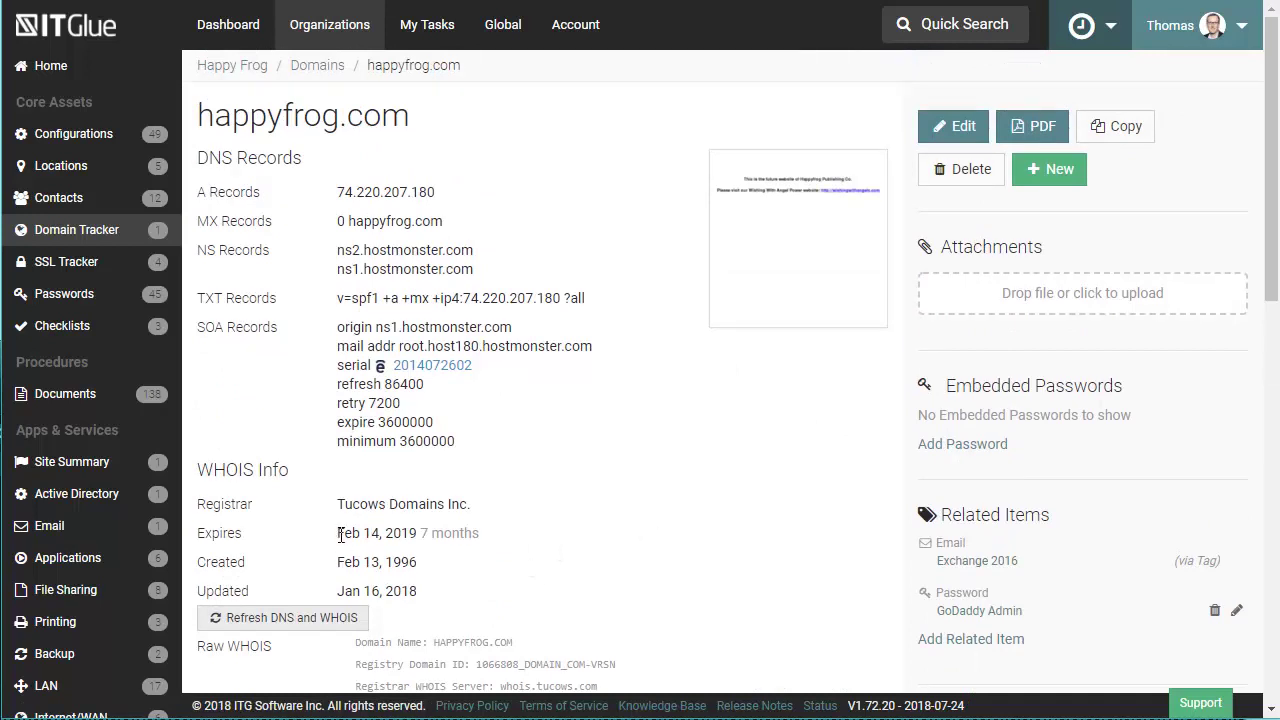
Check the Expires date in the WHOIS Info of the happyfrog.com domain
drag(356, 530, 481, 533)
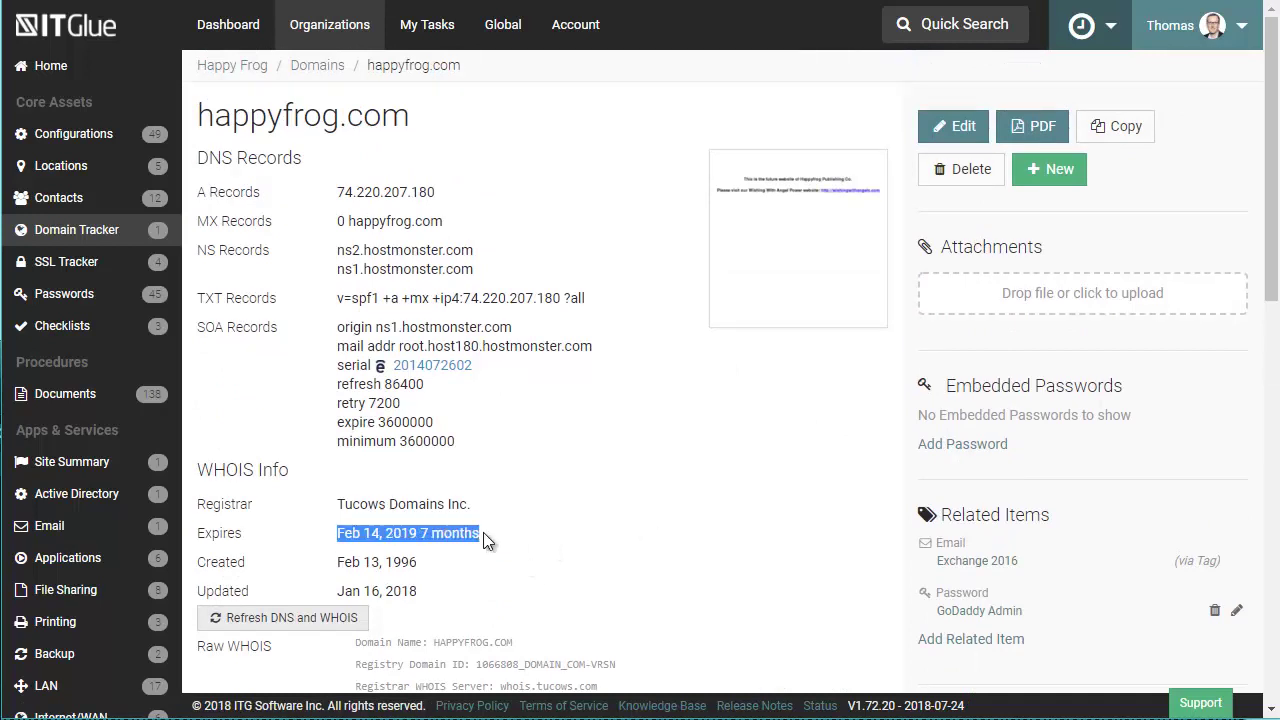
click(492, 535)
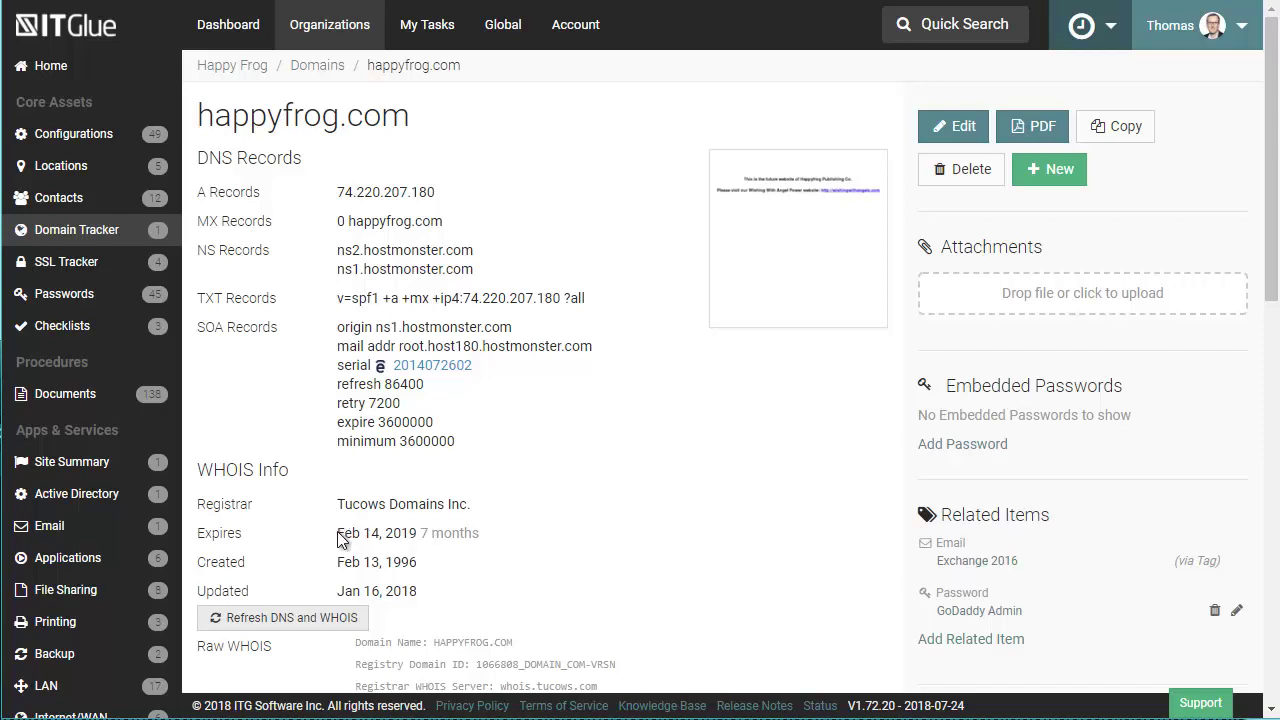
drag(338, 533, 427, 531)
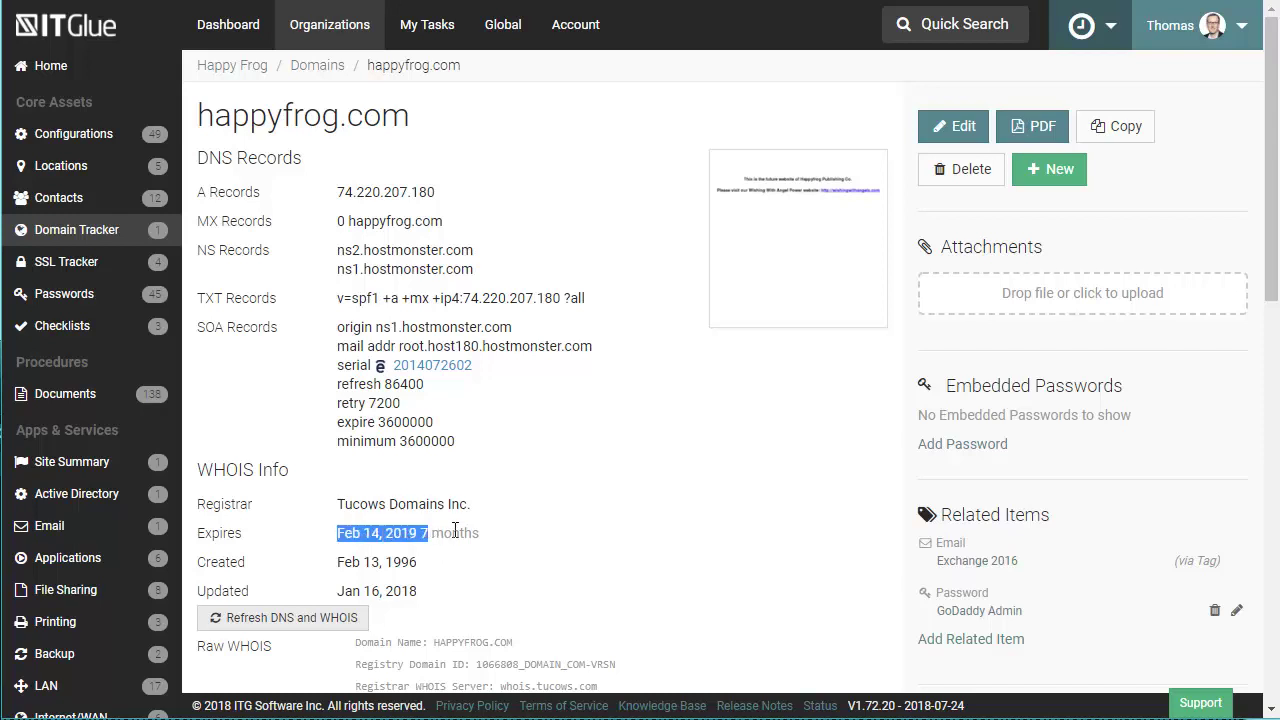
click(537, 533)
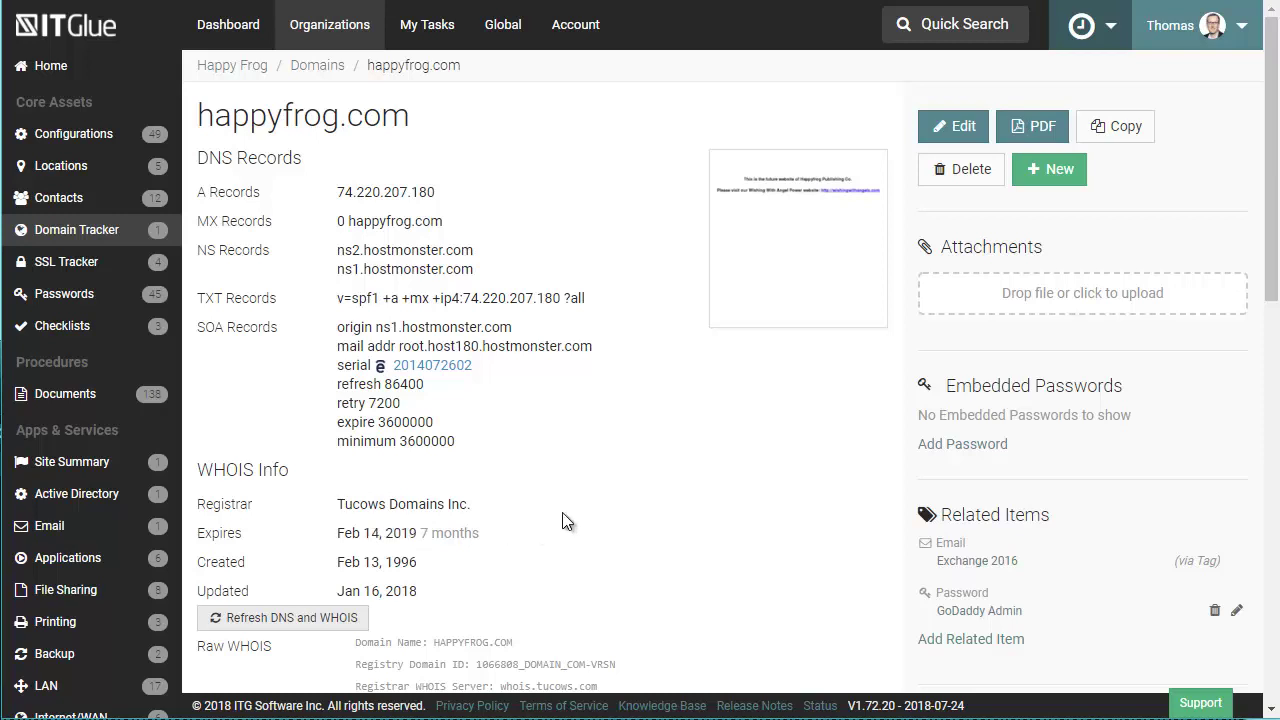
Show the SSL Tracker's certificates and open the itglue.com certificate to view its details
click(82, 271)
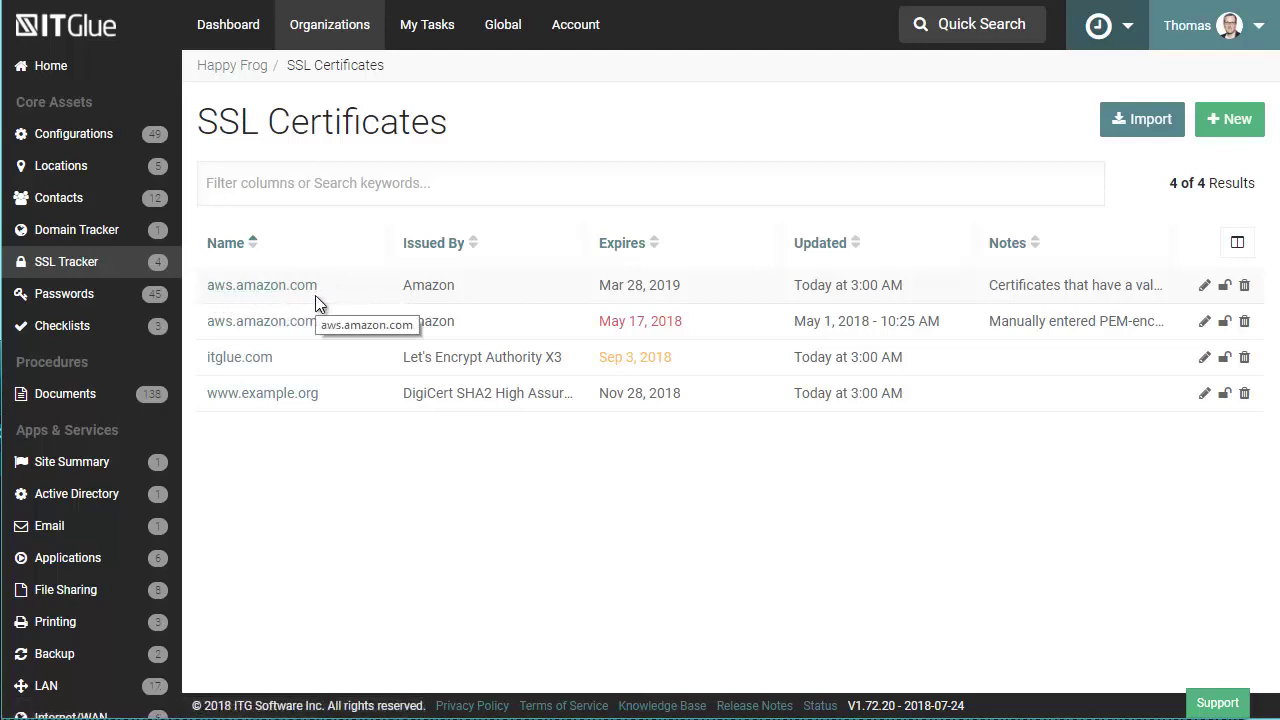
click(249, 362)
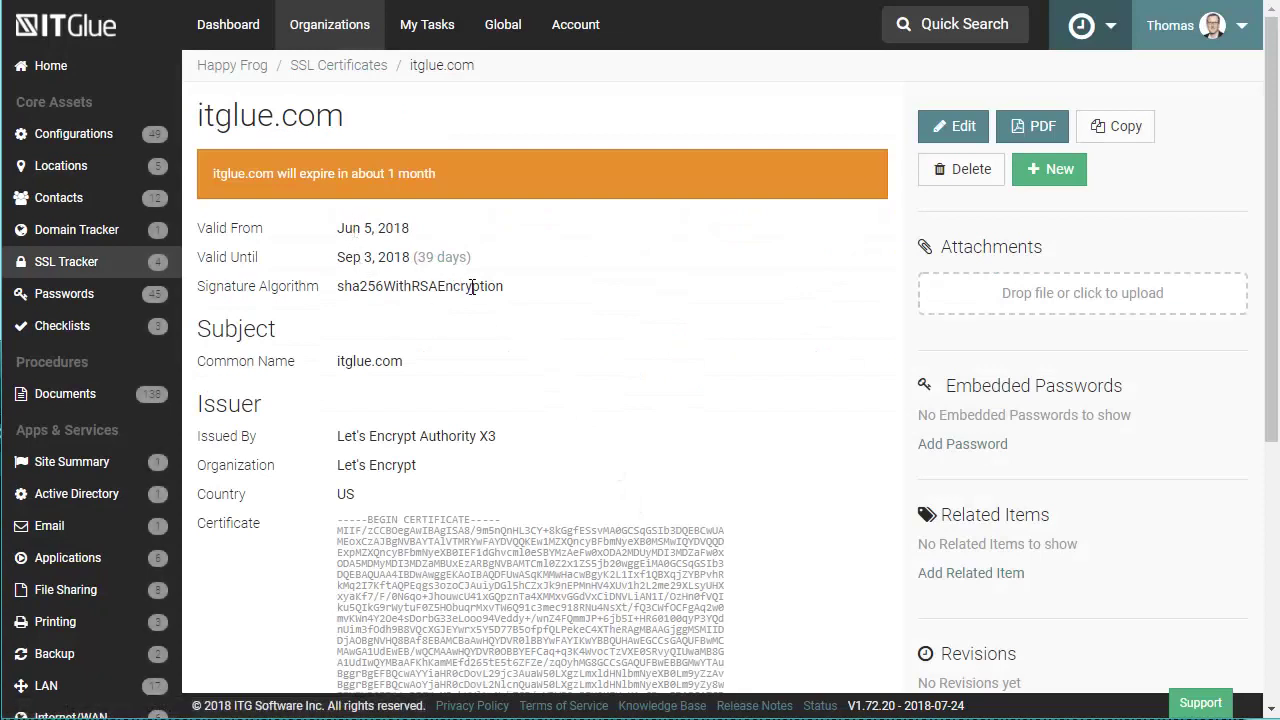
Examine the itglue.com certificate's issuer details, certificate text and Subject Alternative Name
scroll(639, 355, down, 1)
scroll(634, 347, down, 2)
drag(364, 237, 450, 237)
click(539, 247)
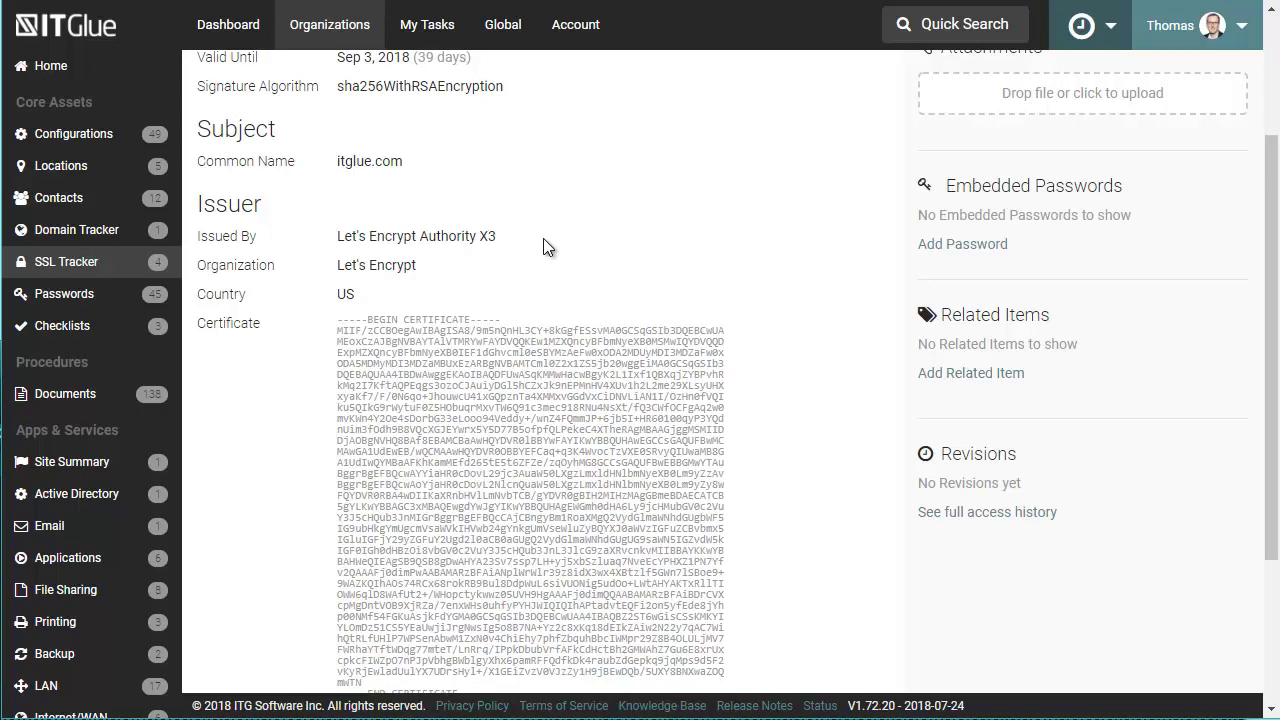
scroll(697, 300, down, 2)
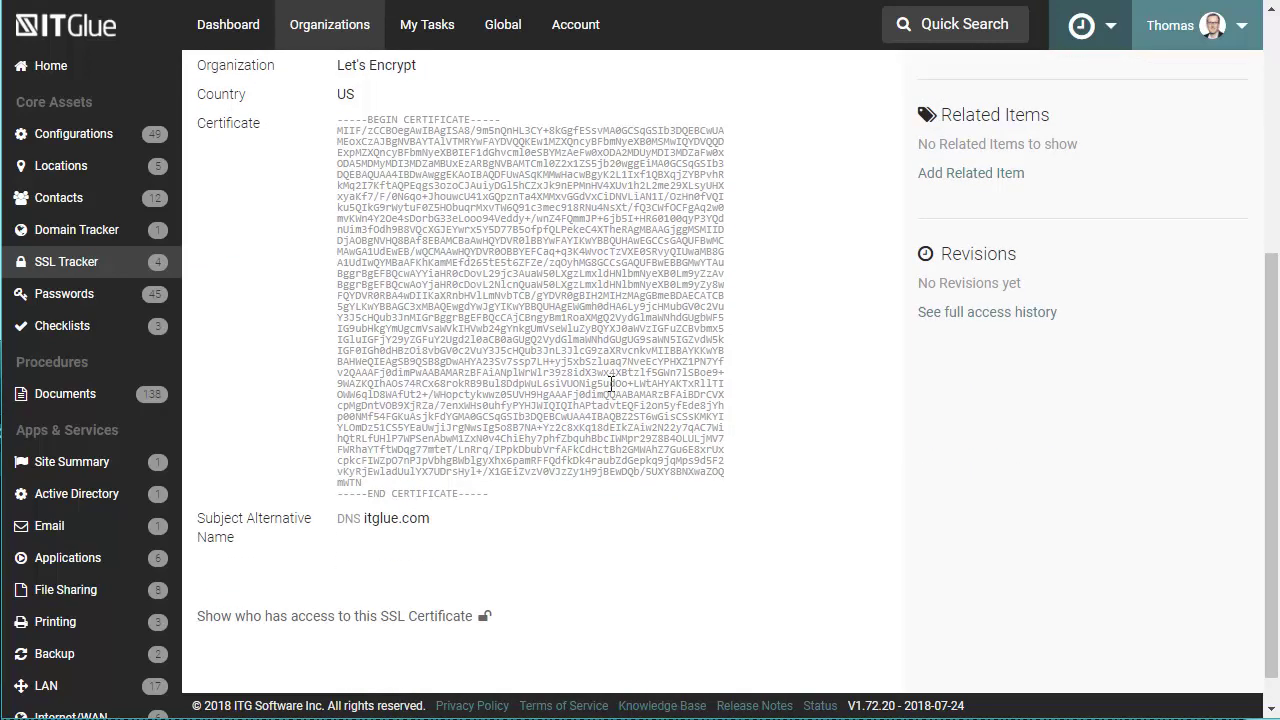
scroll(720, 460, down, 1)
scroll(760, 540, up, 5)
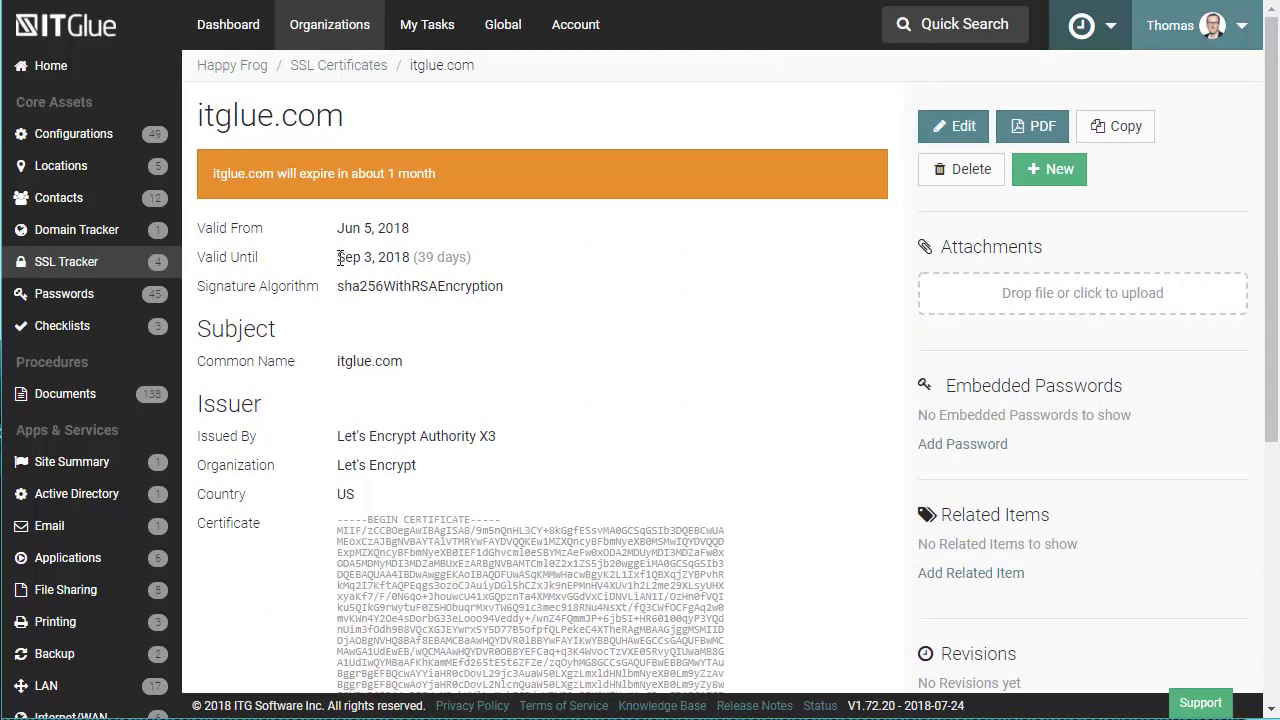
Check the Valid Until date and the expiry notice of the itglue.com certificate
triple_click(474, 262)
click(517, 254)
drag(216, 174, 458, 177)
click(268, 177)
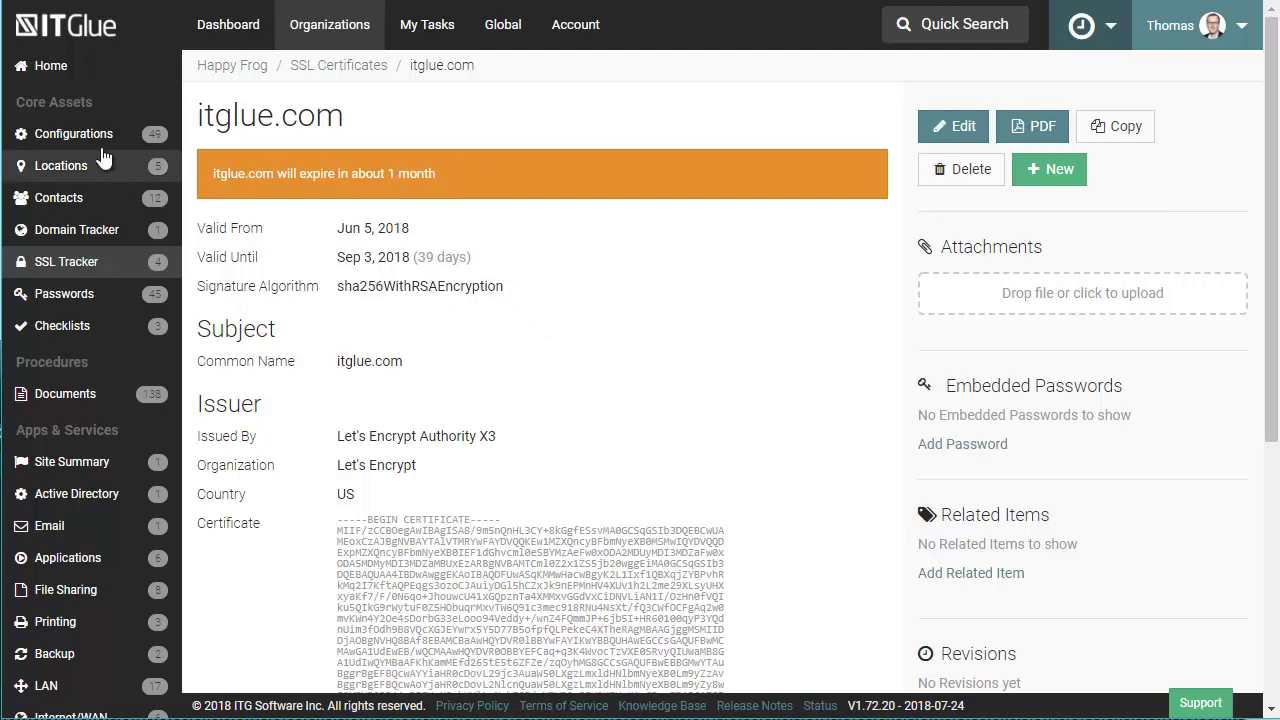
Return to the Happy Frog organization's home page
click(51, 65)
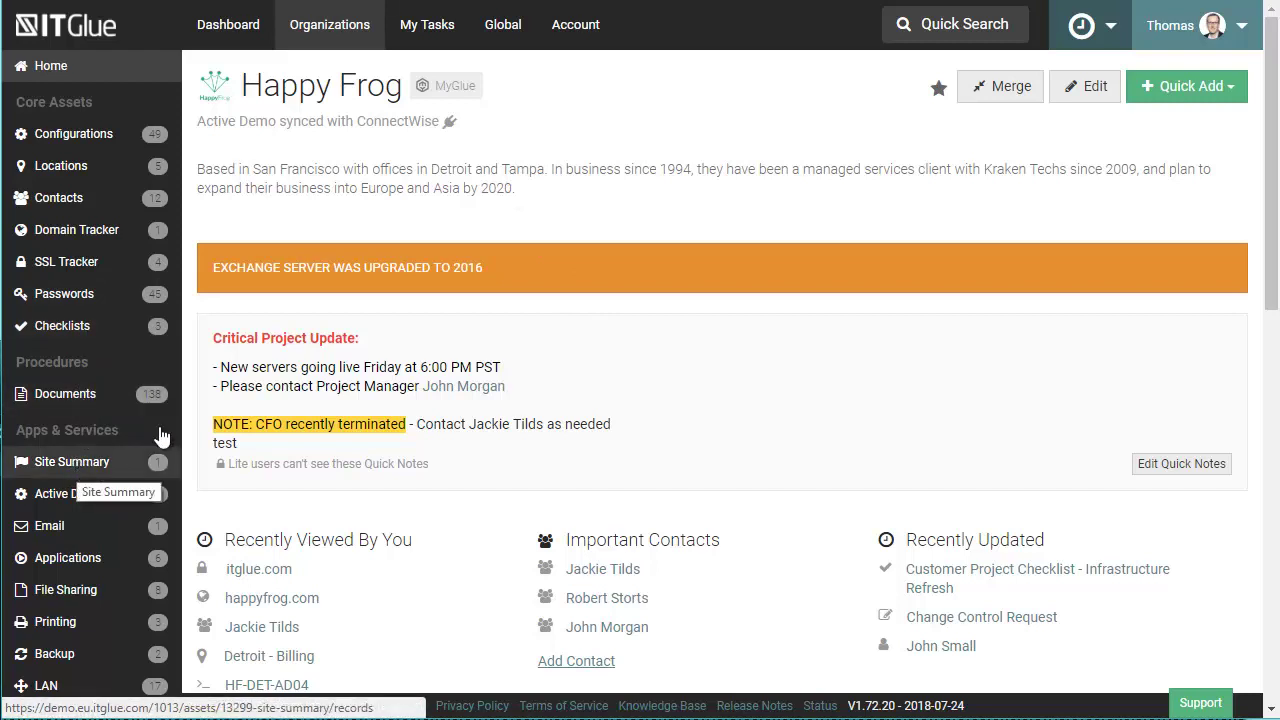
click(80, 470)
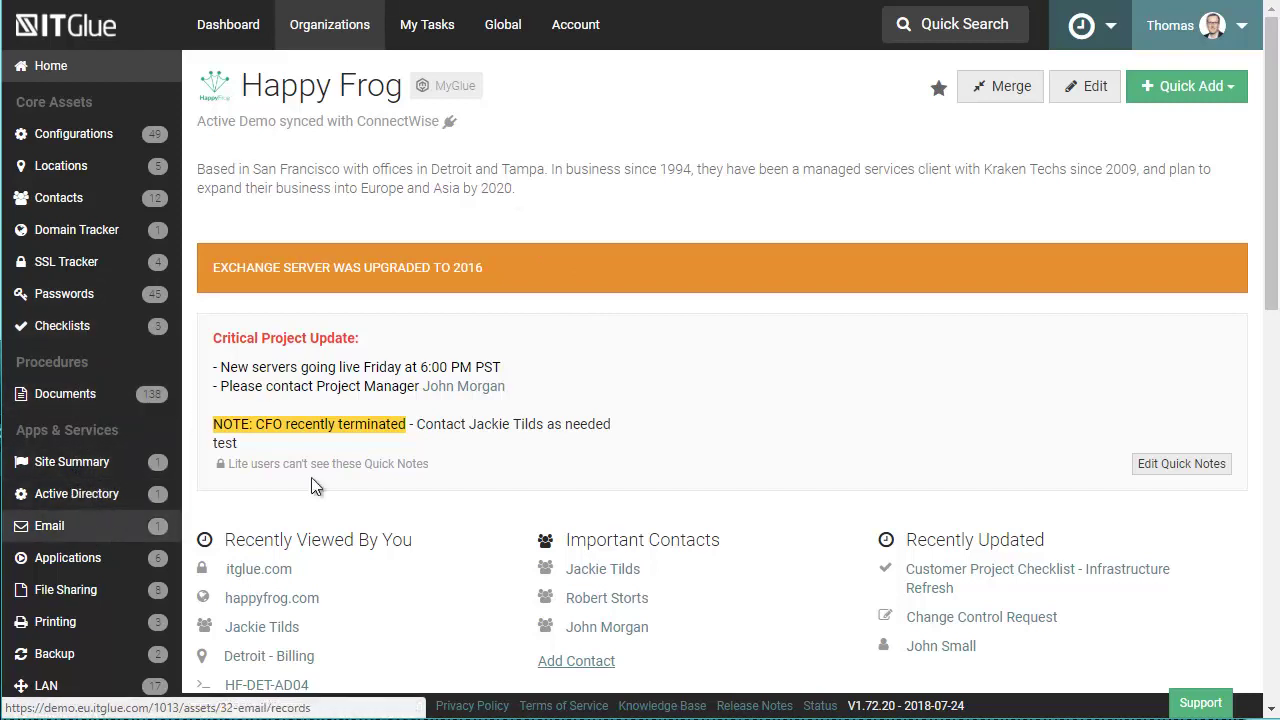